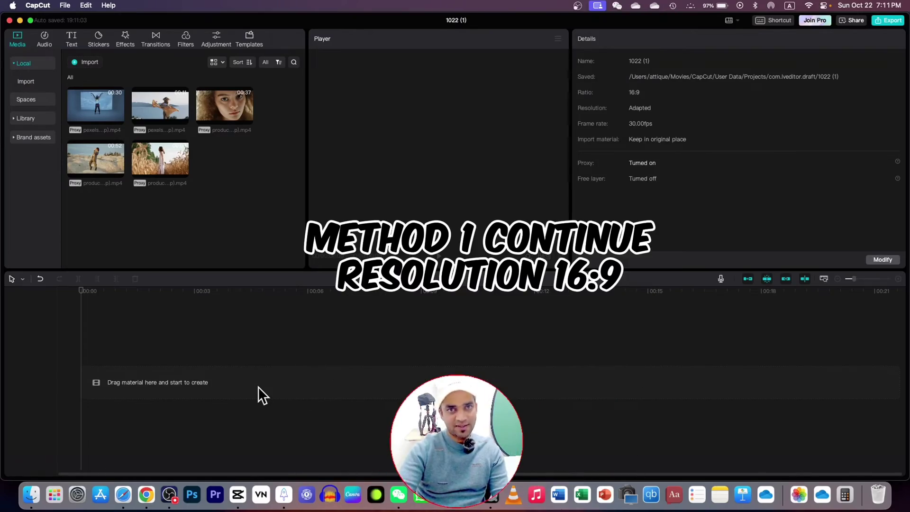
Add the desert dancer clip, trim it to about 10 seconds, and enlarge the seaside clip to fill the frame
{"action": "left_click_drag", "start_coordinate": [100, 163], "coordinate": [99, 346]}
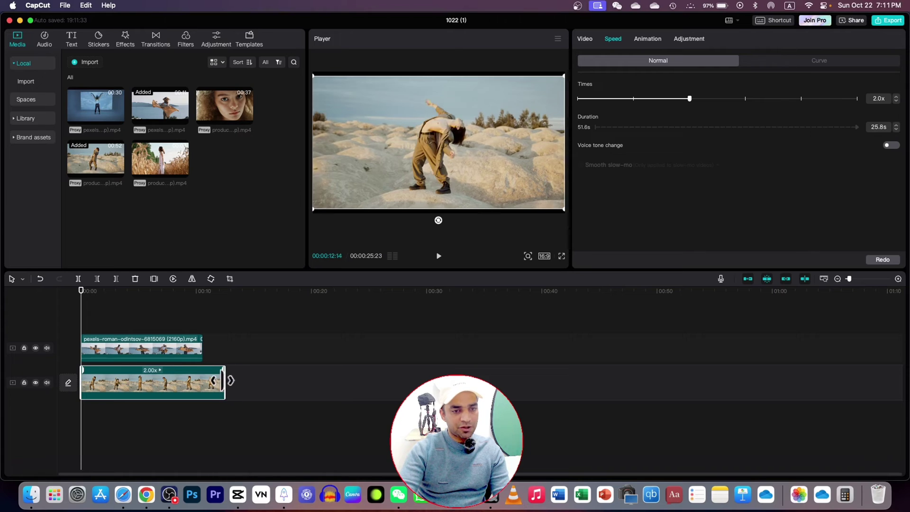
{"action": "left_click_drag", "start_coordinate": [221, 380], "coordinate": [202, 381]}
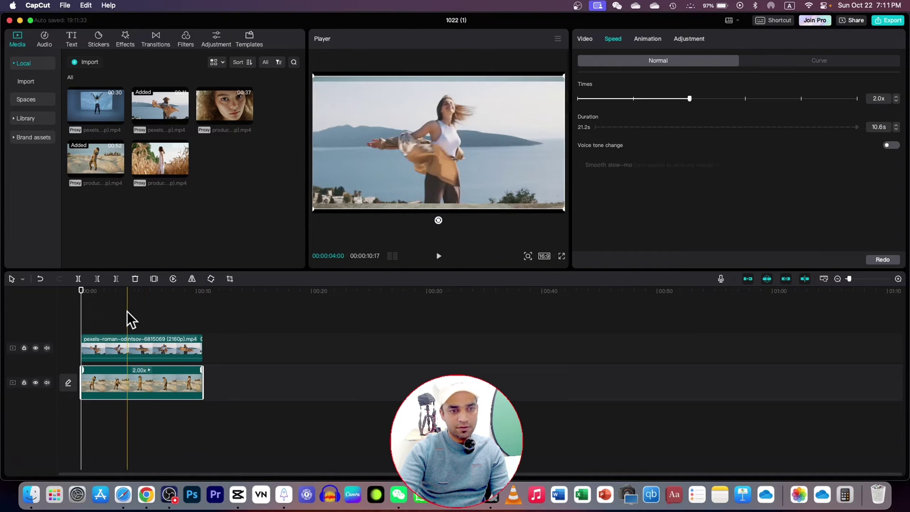
{"action": "left_click_drag", "start_coordinate": [82, 311], "coordinate": [154, 330]}
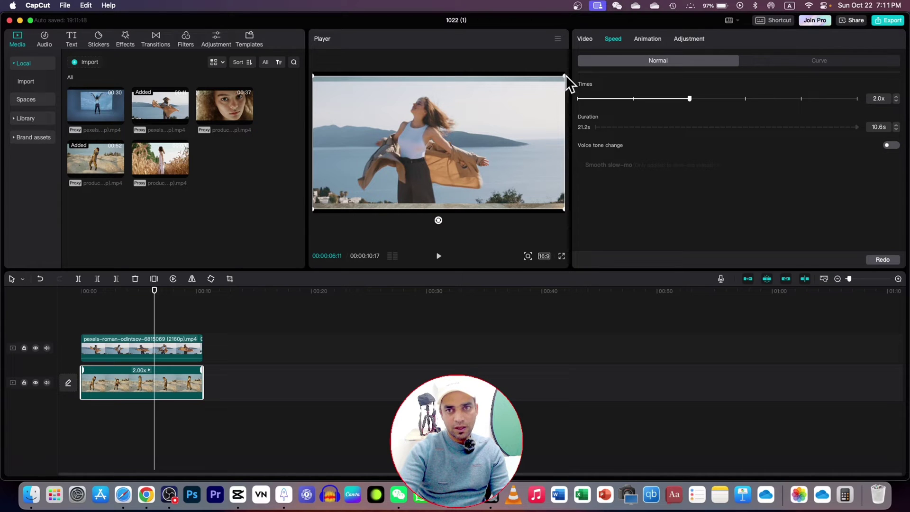
{"action": "left_click_drag", "start_coordinate": [565, 75], "coordinate": [566, 69]}
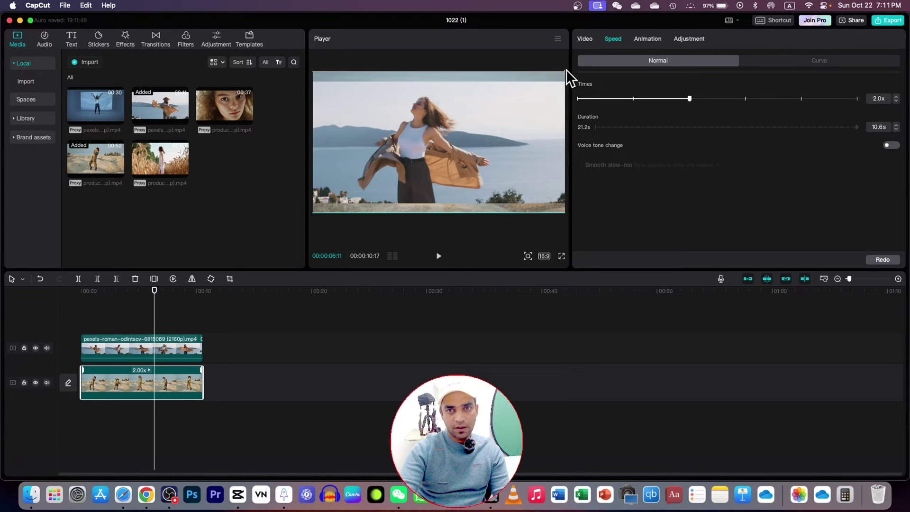
{"action": "left_click", "coordinate": [481, 132]}
Lock the desert clip's track and lower the seaside clip's opacity to 32%
{"action": "scroll", "coordinate": [158, 355], "scroll_direction": "up", "scroll_amount": 4}
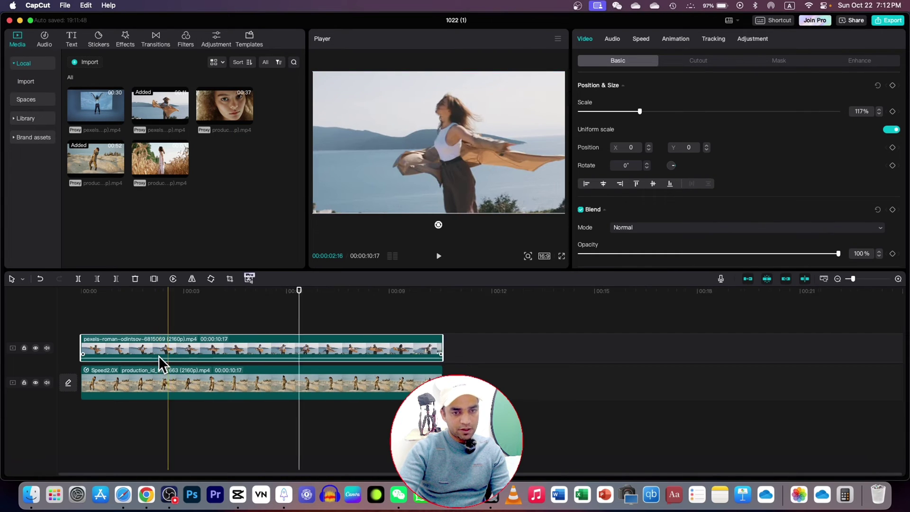
{"action": "key", "text": "Home"}
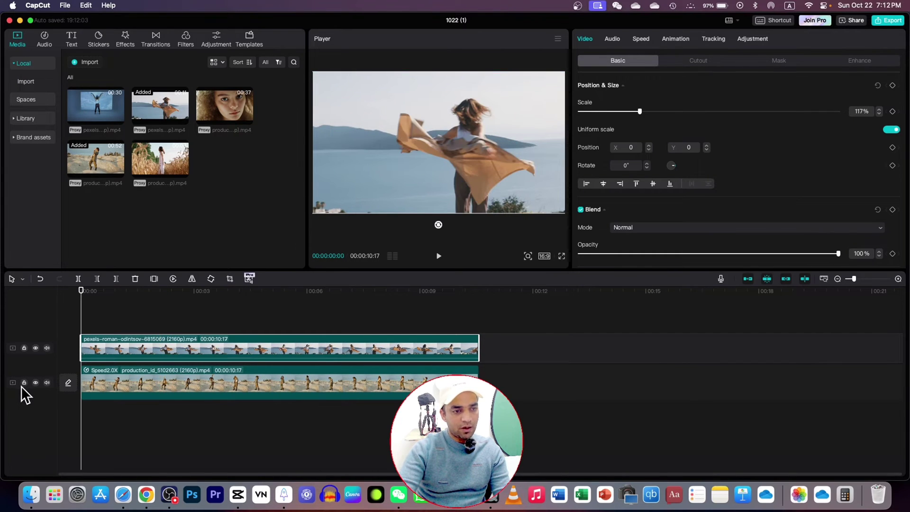
{"action": "left_click", "coordinate": [24, 382]}
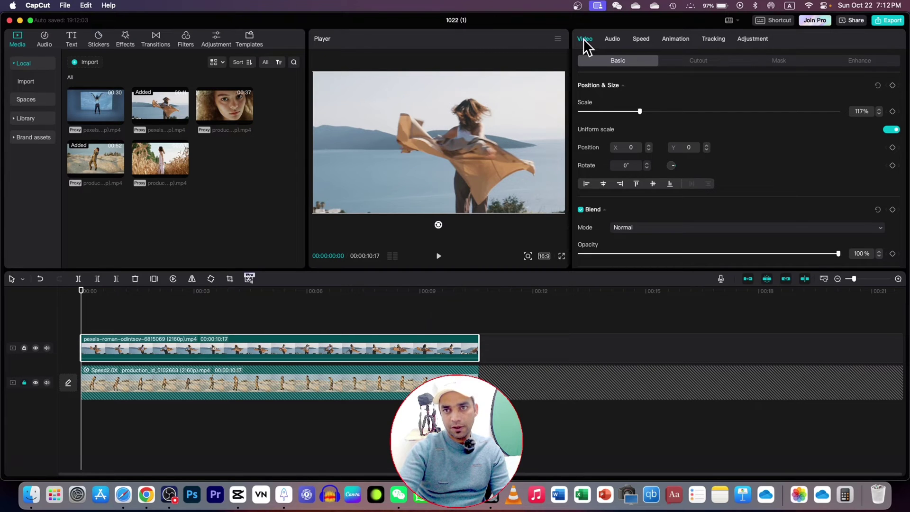
{"action": "left_click_drag", "start_coordinate": [829, 253], "coordinate": [662, 255]}
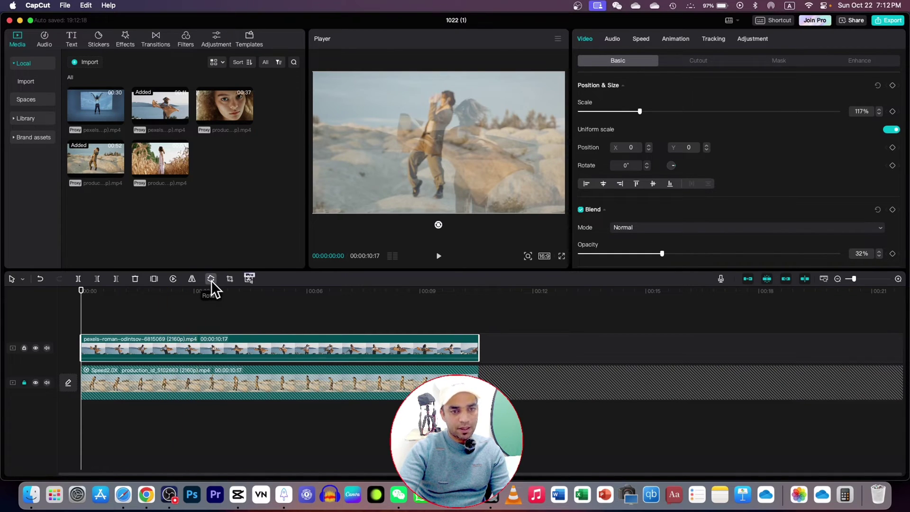
Crop the seaside clip in from its left and right sides
{"action": "left_click", "coordinate": [232, 280]}
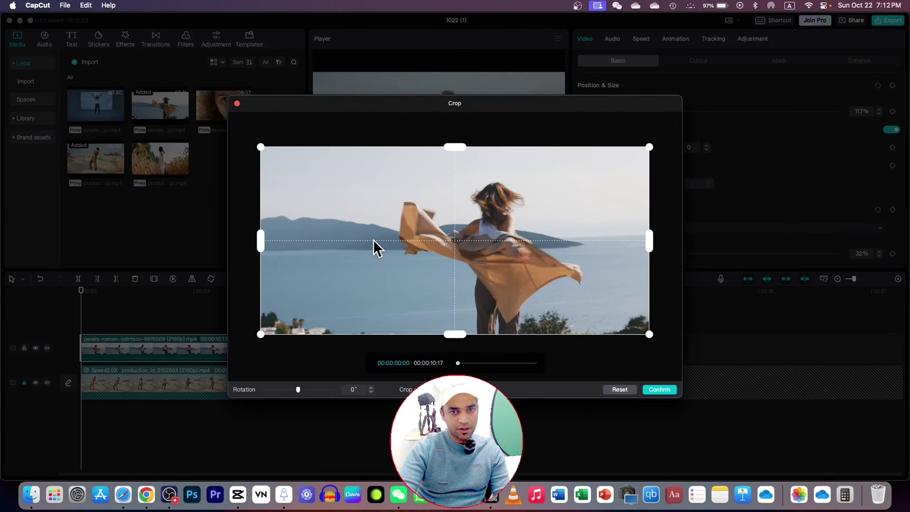
{"action": "left_click_drag", "start_coordinate": [260, 240], "coordinate": [292, 241]}
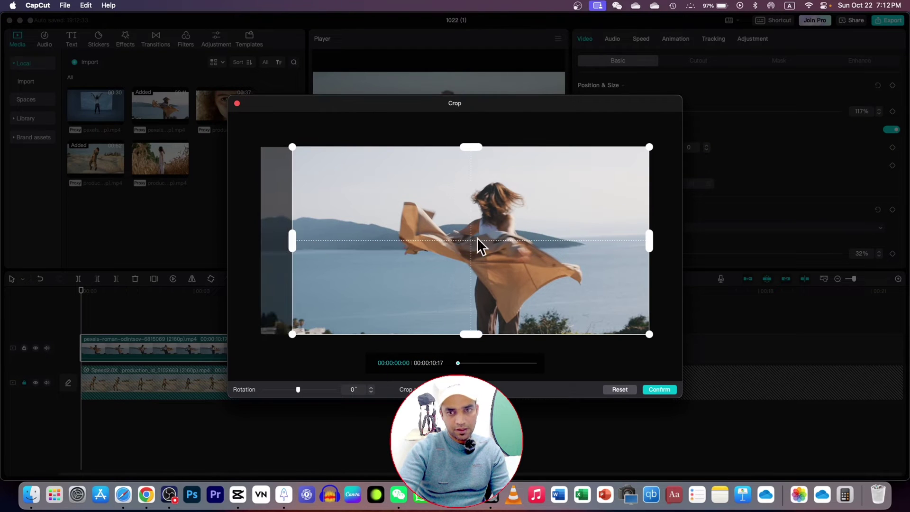
{"action": "left_click_drag", "start_coordinate": [650, 243], "coordinate": [624, 242]}
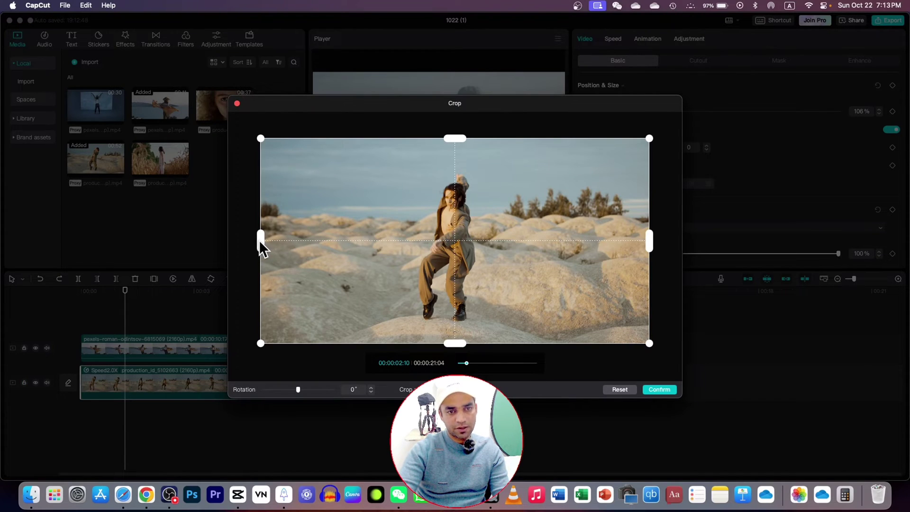
Crop the desert clip's sides and shift the seaside clip right to X 216
{"action": "left_click_drag", "start_coordinate": [261, 241], "coordinate": [307, 245]}
{"action": "left_click_drag", "start_coordinate": [635, 246], "coordinate": [569, 243]}
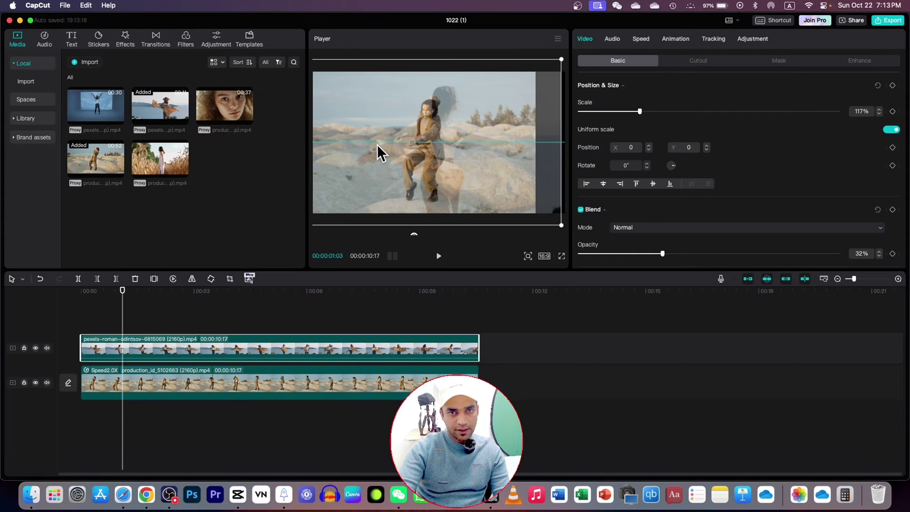
{"action": "left_click_drag", "start_coordinate": [377, 144], "coordinate": [417, 144]}
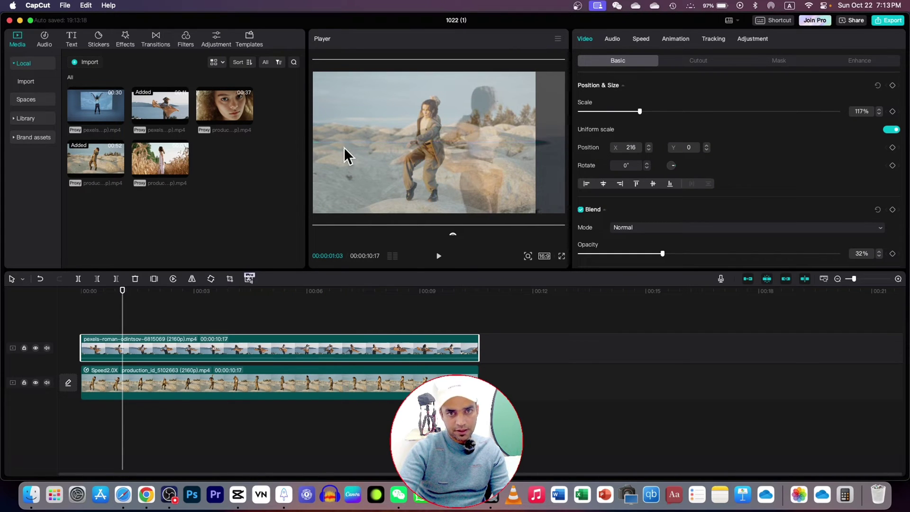
Shift the desert clip left to X -876 and lock its track
{"action": "left_click", "coordinate": [221, 382]}
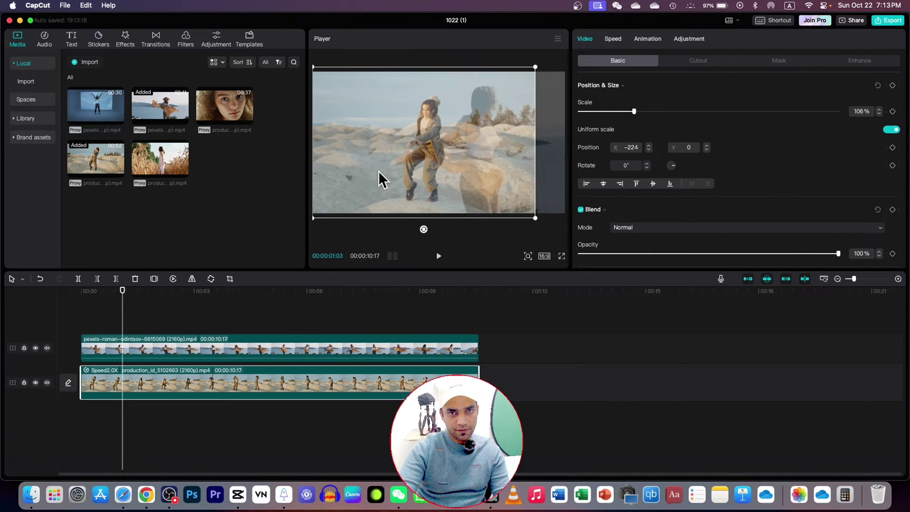
{"action": "mouse_move", "coordinate": [378, 171]}
{"action": "left_mouse_down"}
{"action": "mouse_move", "coordinate": [331, 179]}
{"action": "mouse_move", "coordinate": [385, 186]}
{"action": "mouse_move", "coordinate": [374, 174]}
{"action": "left_mouse_up"}
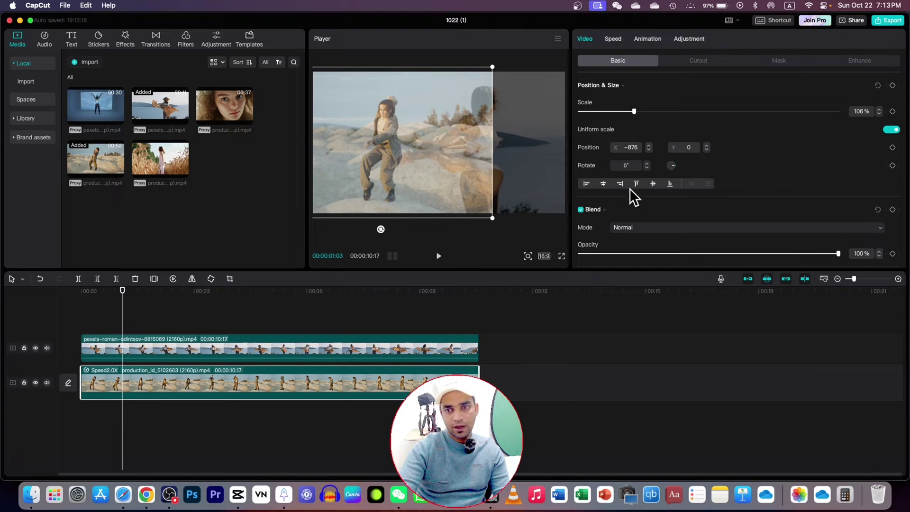
{"action": "left_click", "coordinate": [274, 348]}
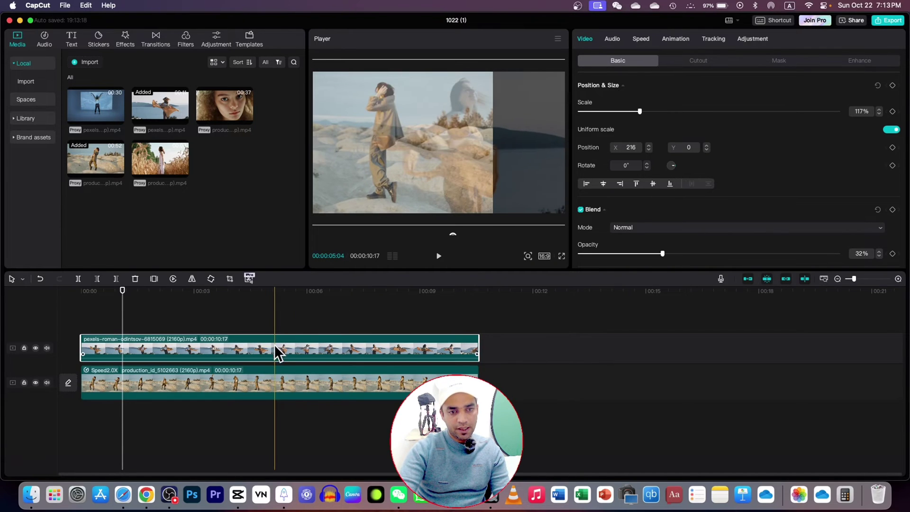
{"action": "left_click", "coordinate": [25, 383]}
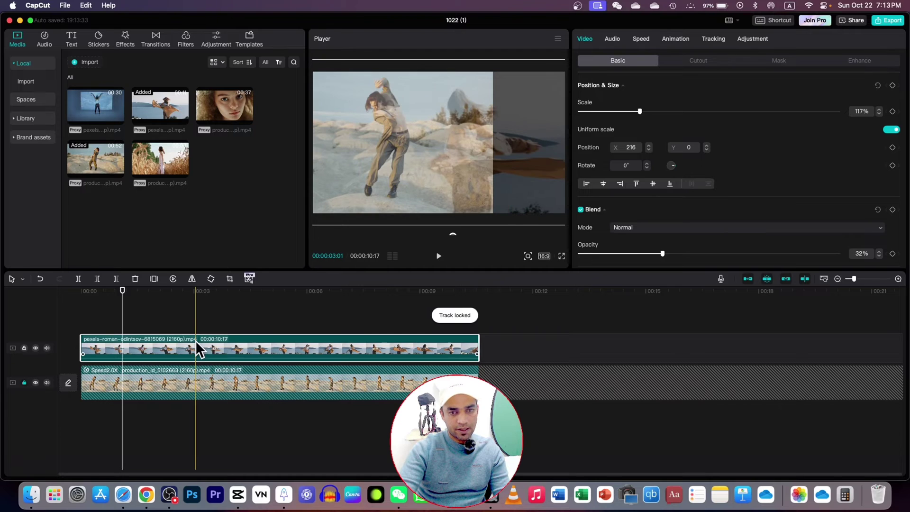
Apply a Split mask to the seaside clip, rotated to 90° and centred in the frame
{"action": "left_click", "coordinate": [764, 61]}
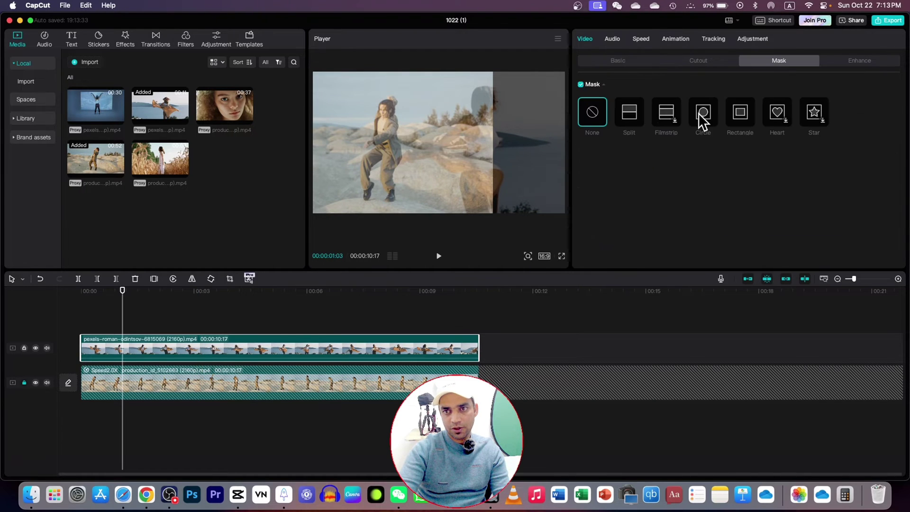
{"action": "left_click", "coordinate": [629, 115]}
{"action": "left_click_drag", "start_coordinate": [453, 154], "coordinate": [437, 146]}
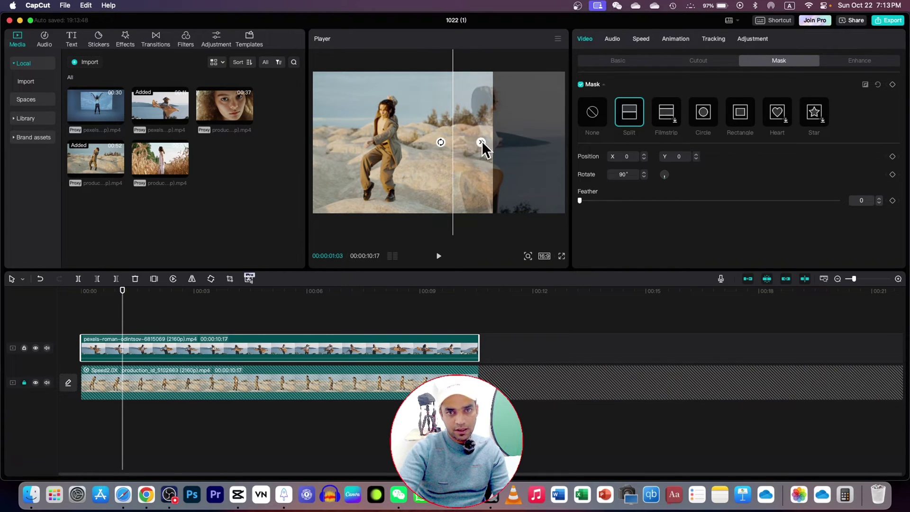
{"action": "mouse_move", "coordinate": [437, 138]}
{"action": "left_mouse_down"}
{"action": "mouse_move", "coordinate": [426, 137]}
{"action": "mouse_move", "coordinate": [437, 135]}
{"action": "left_mouse_up"}
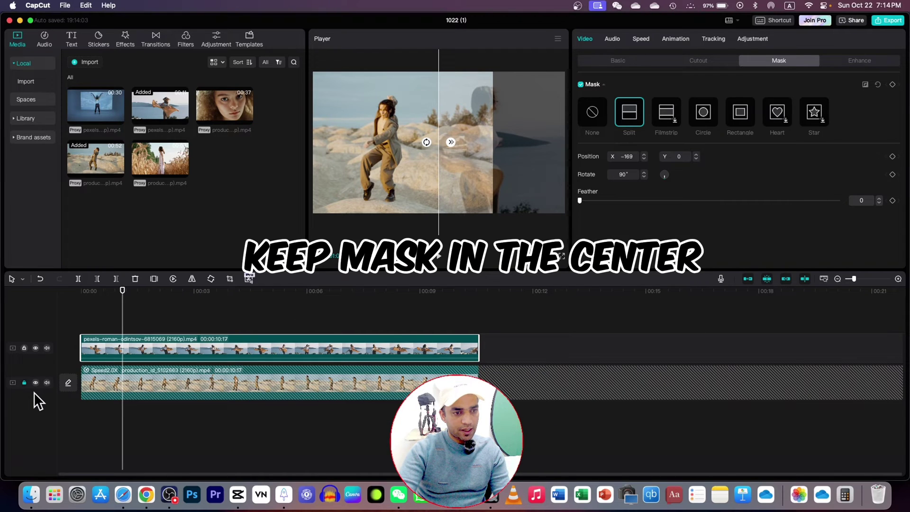
Unlock the desert clip's track and restore the seaside clip to 100% opacity
{"action": "left_click", "coordinate": [24, 382]}
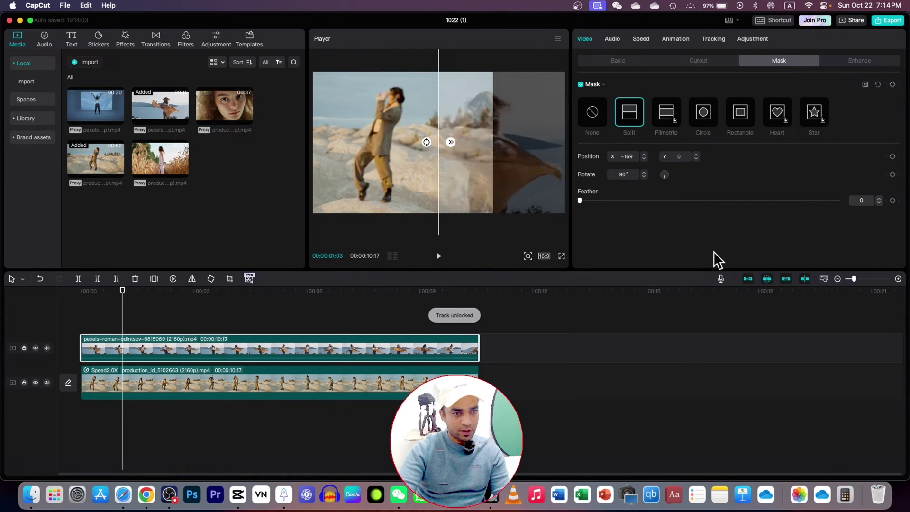
{"action": "left_click", "coordinate": [608, 64]}
{"action": "left_click_drag", "start_coordinate": [664, 253], "coordinate": [852, 253]}
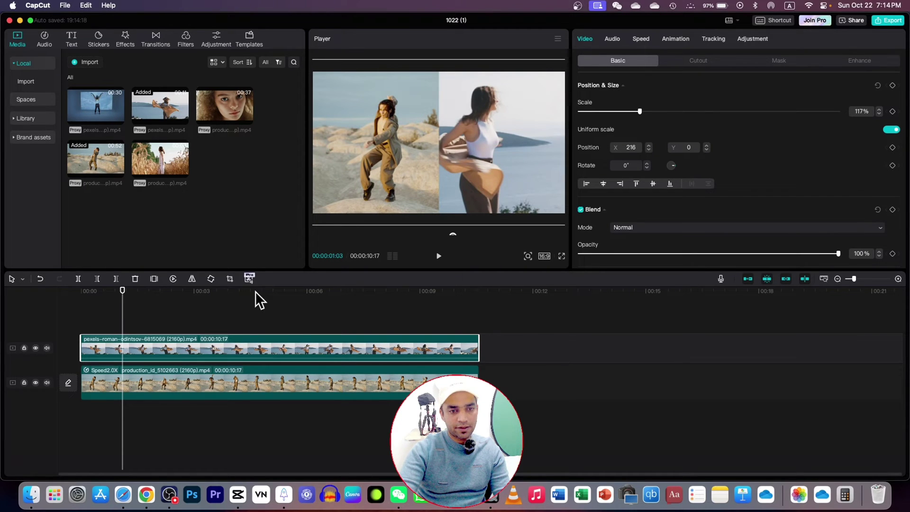
{"action": "left_click_drag", "start_coordinate": [122, 321], "coordinate": [96, 323]}
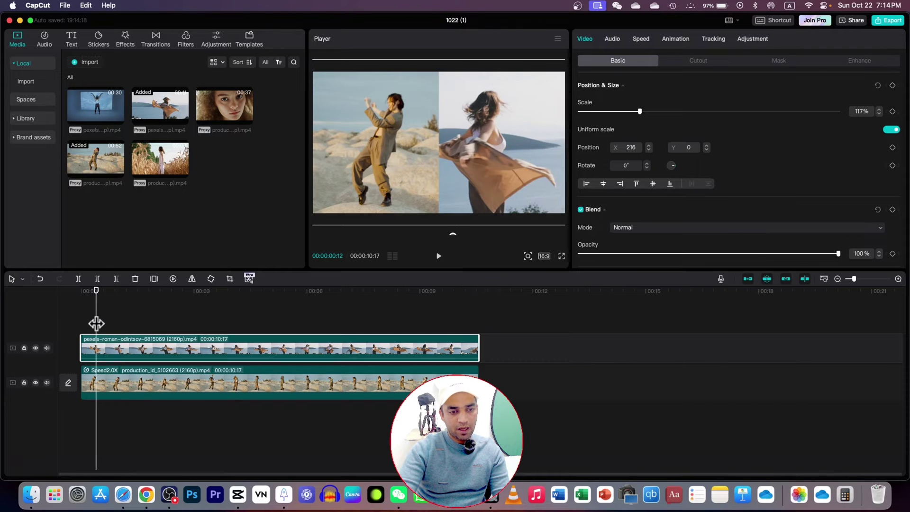
{"action": "key", "text": "space"}
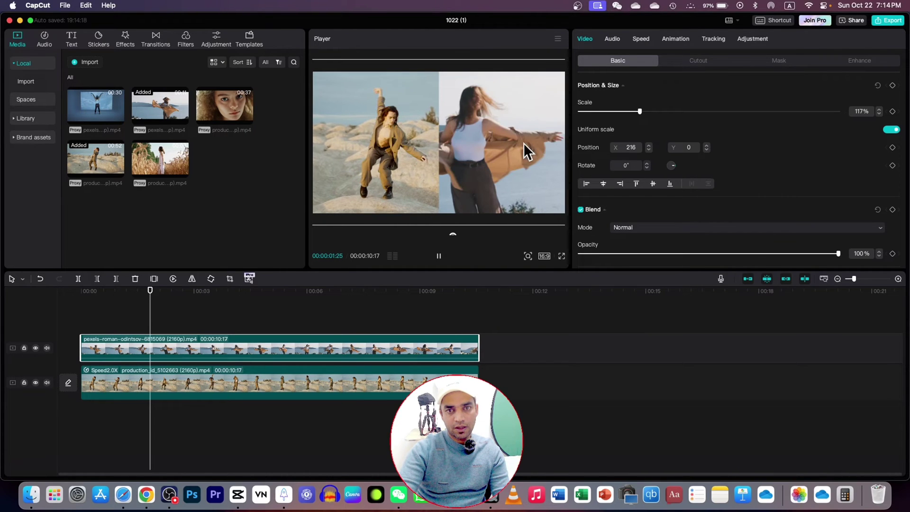
{"action": "key", "text": "space"}
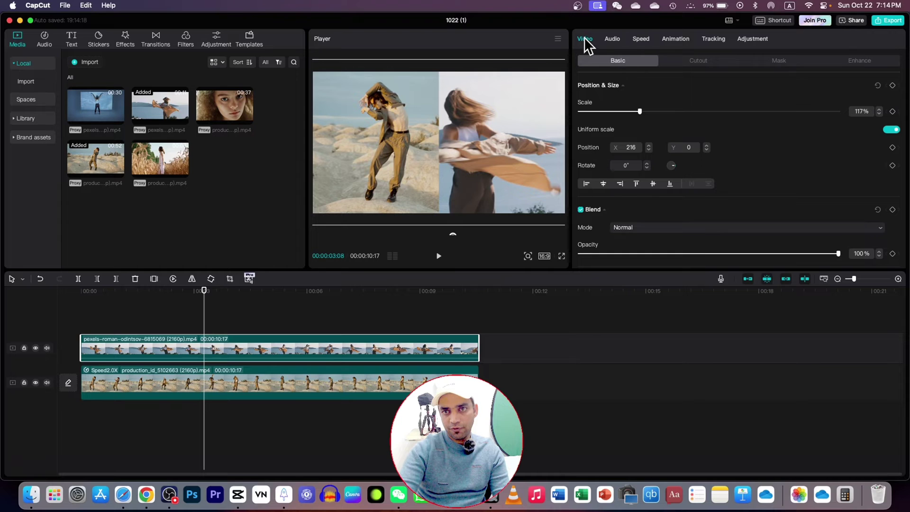
Keyframe the seaside clip's position at 3 s and at 4 s with a new X value
{"action": "left_click", "coordinate": [892, 85]}
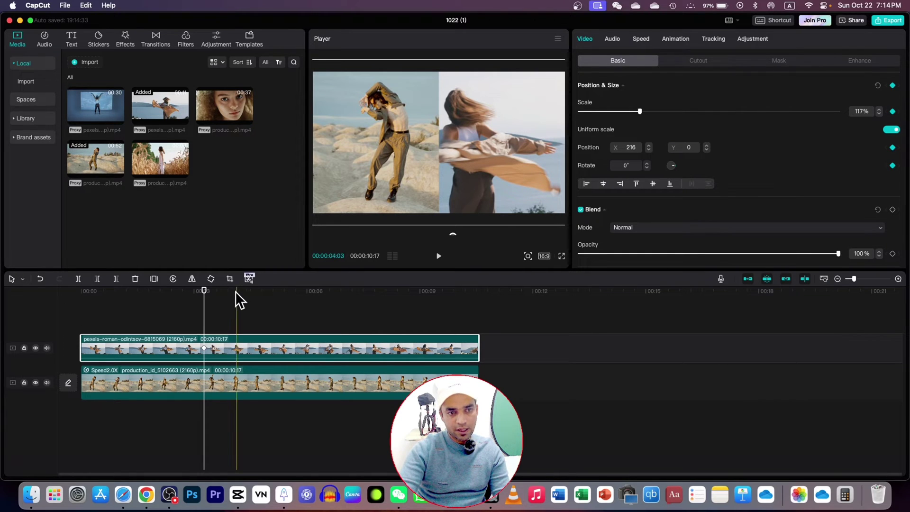
{"action": "left_click_drag", "start_coordinate": [203, 313], "coordinate": [232, 315]}
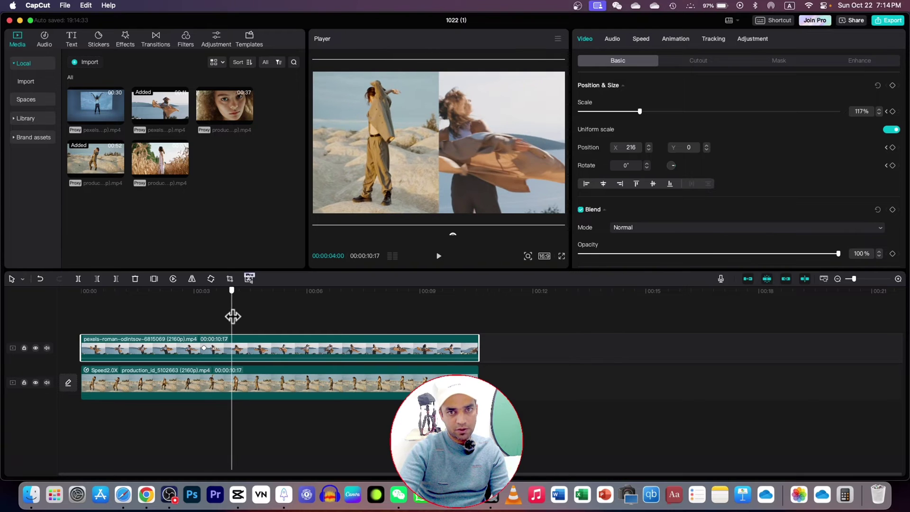
{"action": "left_click_drag", "start_coordinate": [509, 123], "coordinate": [462, 125]}
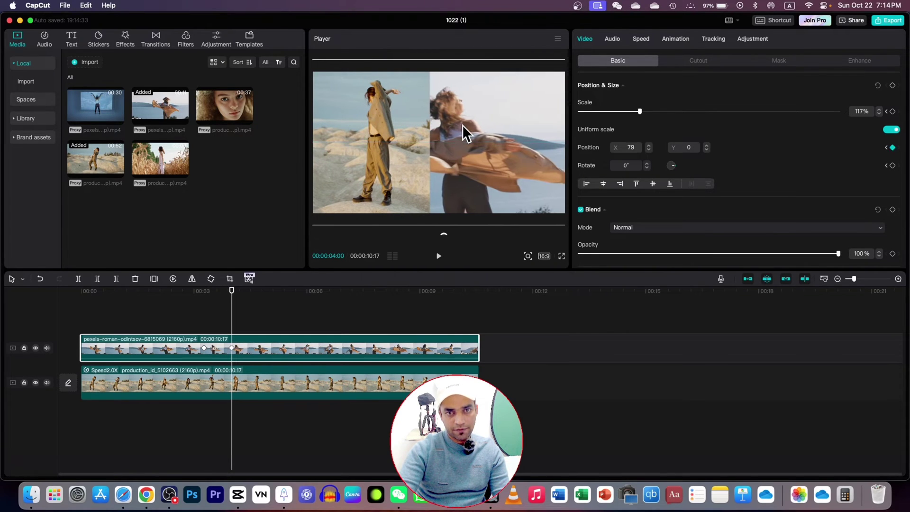
{"action": "left_click_drag", "start_coordinate": [232, 315], "coordinate": [298, 315]}
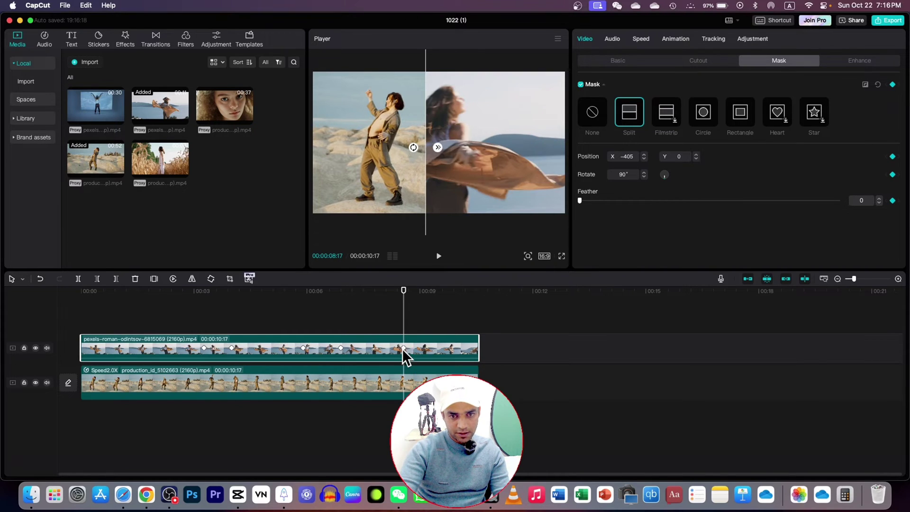
Add a mask keyframe at 00:04 and slide the split line right
{"action": "mouse_move", "coordinate": [422, 169]}
{"action": "left_mouse_down"}
{"action": "mouse_move", "coordinate": [373, 173]}
{"action": "mouse_move", "coordinate": [407, 173]}
{"action": "left_mouse_up"}
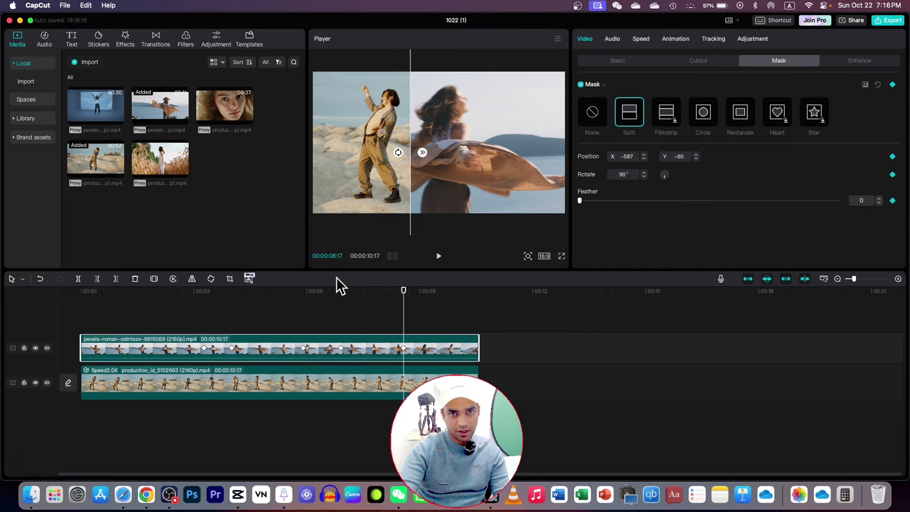
{"action": "left_click", "coordinate": [237, 328]}
{"action": "left_click", "coordinate": [231, 349]}
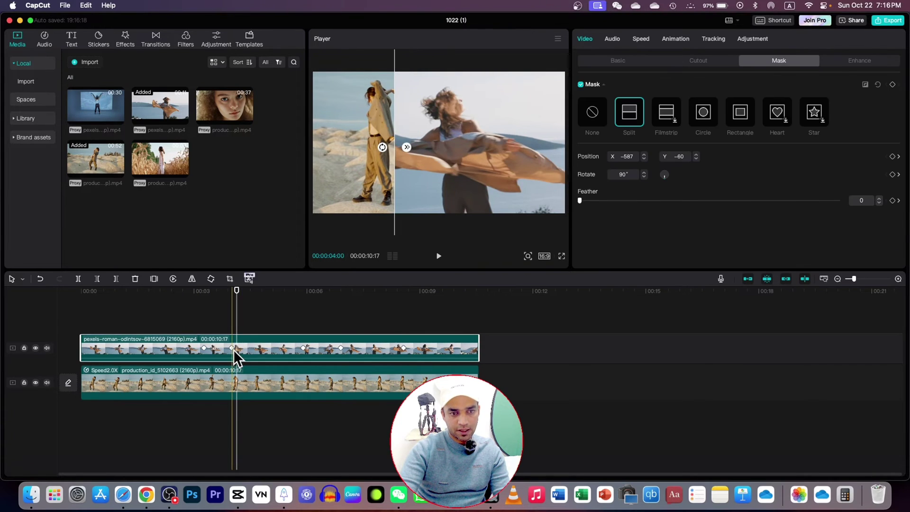
{"action": "left_click", "coordinate": [233, 348]}
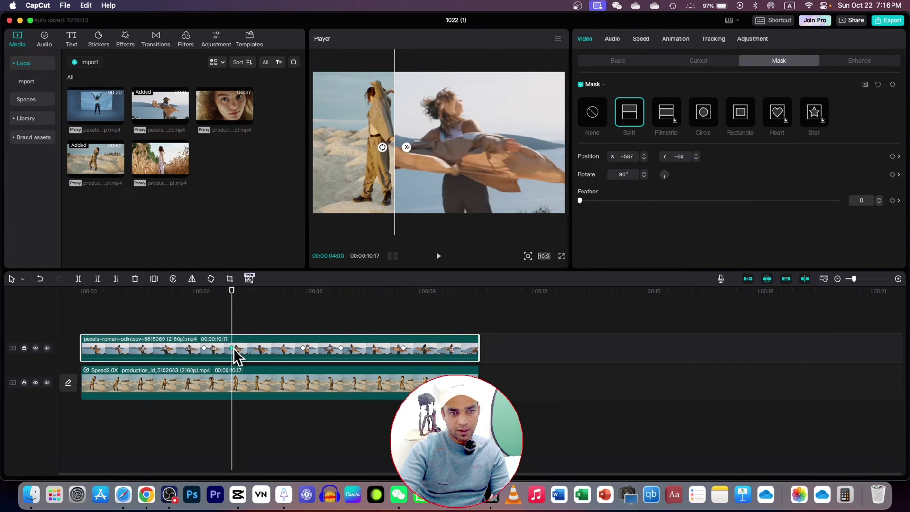
{"action": "left_click", "coordinate": [893, 85]}
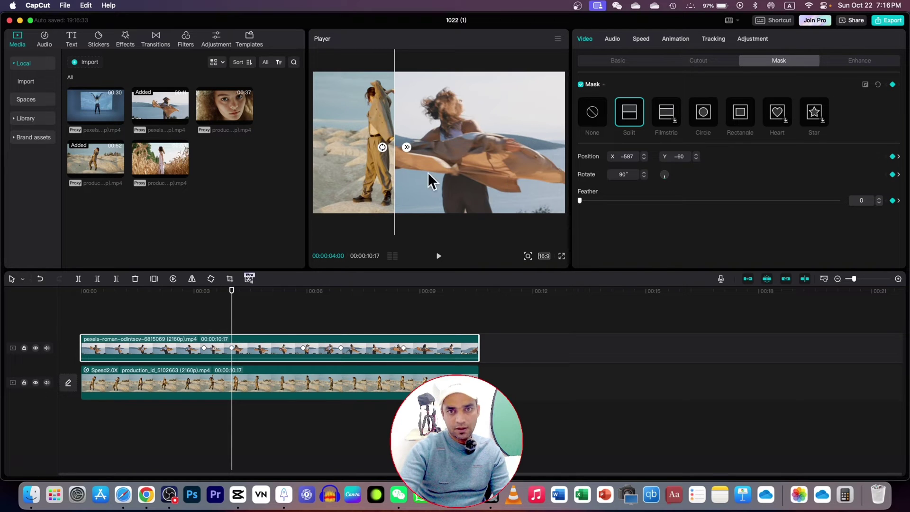
{"action": "left_click_drag", "start_coordinate": [394, 143], "coordinate": [434, 145]}
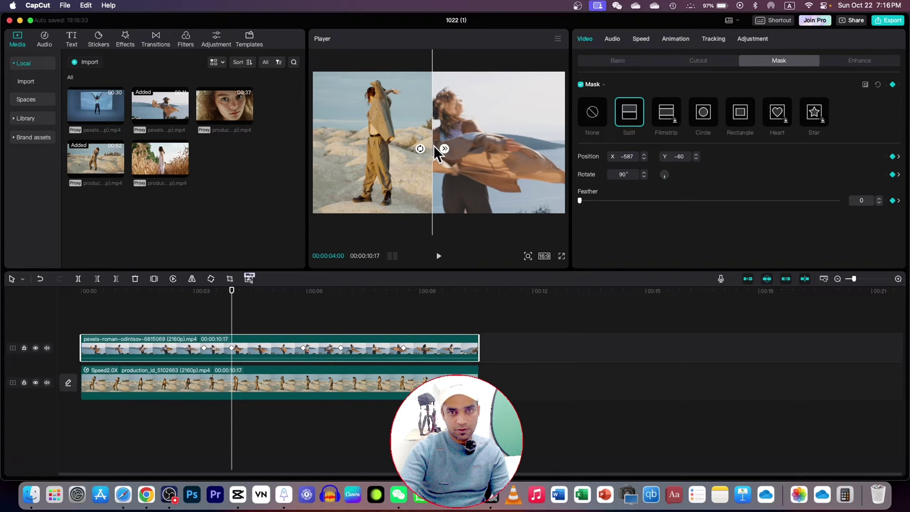
Move the playhead to about 7 and 8 seconds, then play the animated split from the start
{"action": "left_click", "coordinate": [371, 326]}
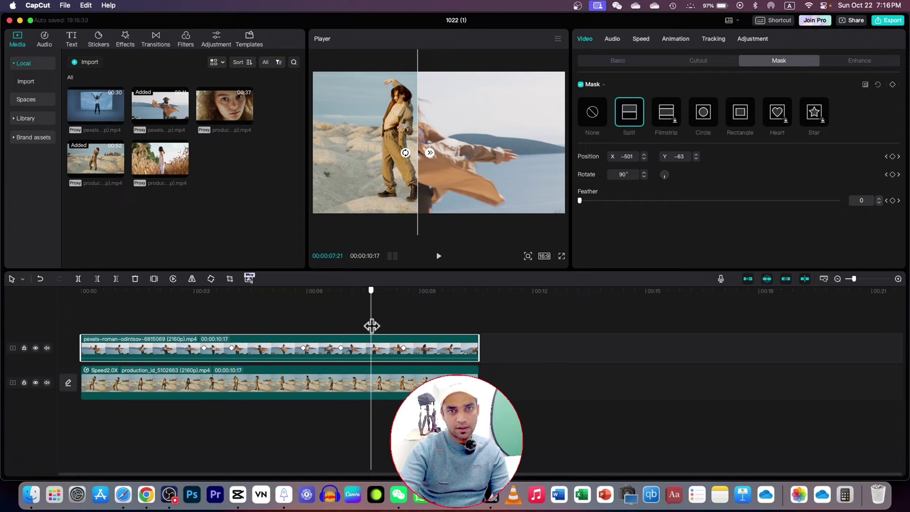
{"action": "left_click", "coordinate": [416, 325]}
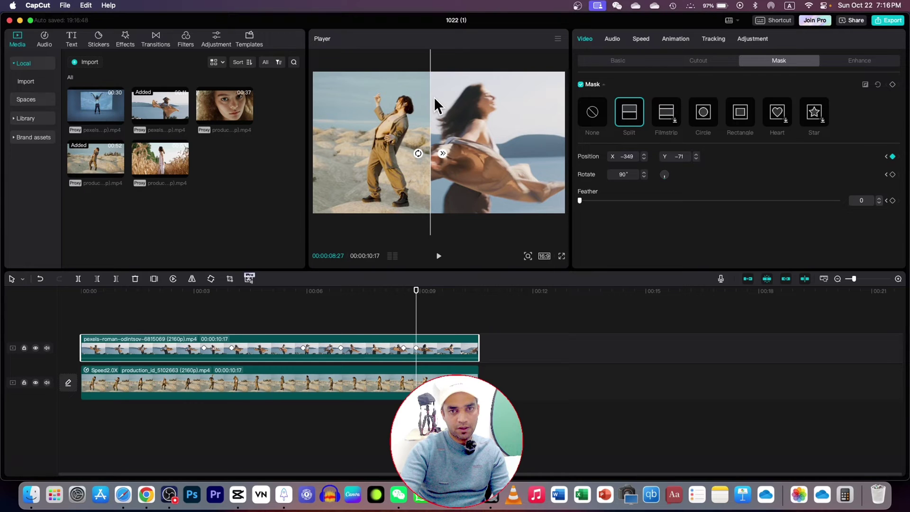
{"action": "key", "text": "Home"}
{"action": "key", "text": "space"}
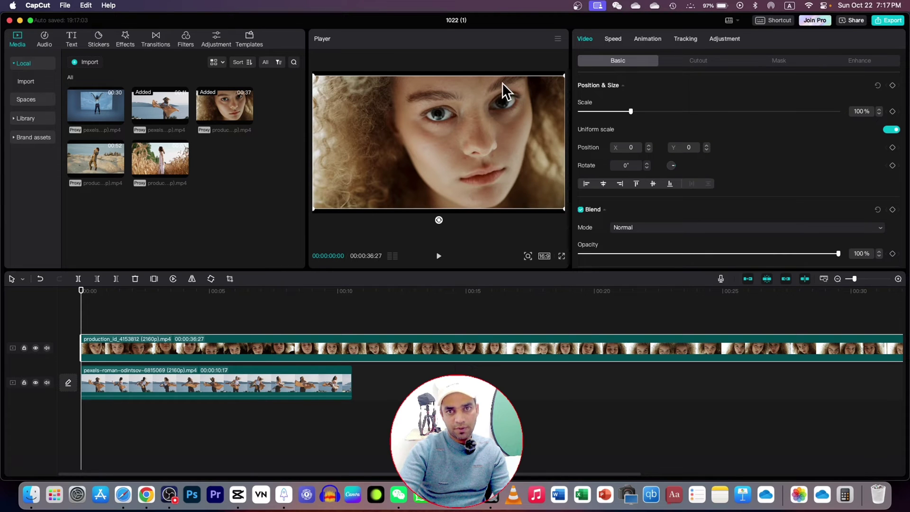
Scale the close-up face clip up to 107% in the Player
{"action": "left_click_drag", "start_coordinate": [563, 76], "coordinate": [568, 69]}
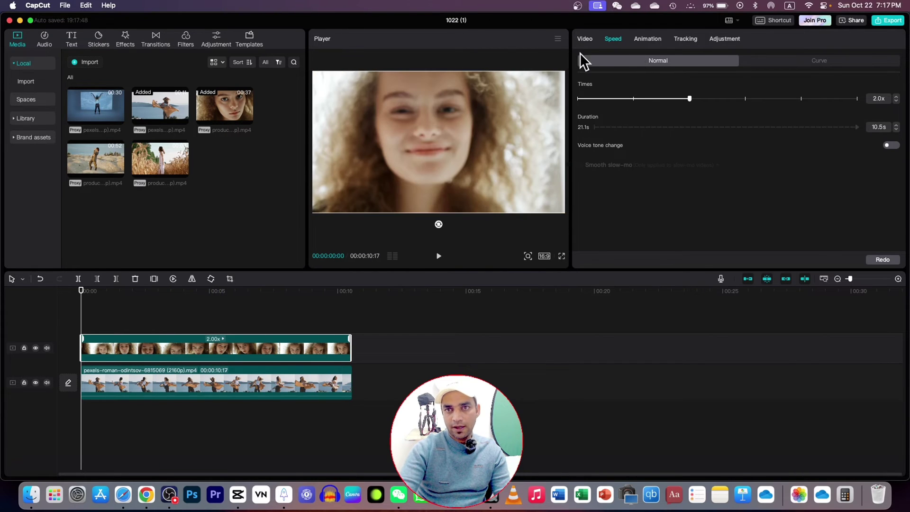
Set the face clip to 28% opacity and shift it right to X 1549
{"action": "left_click", "coordinate": [585, 40]}
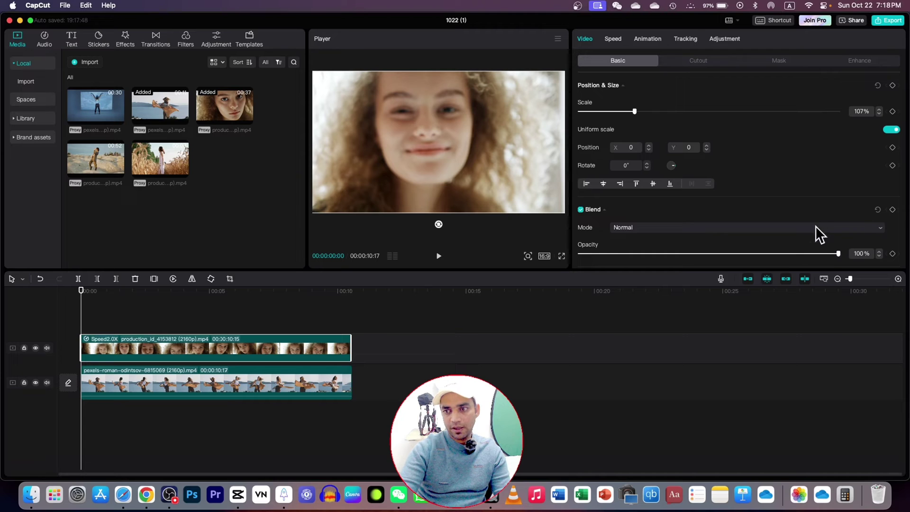
{"action": "left_click_drag", "start_coordinate": [826, 254], "coordinate": [653, 261]}
{"action": "left_click_drag", "start_coordinate": [365, 152], "coordinate": [466, 153]}
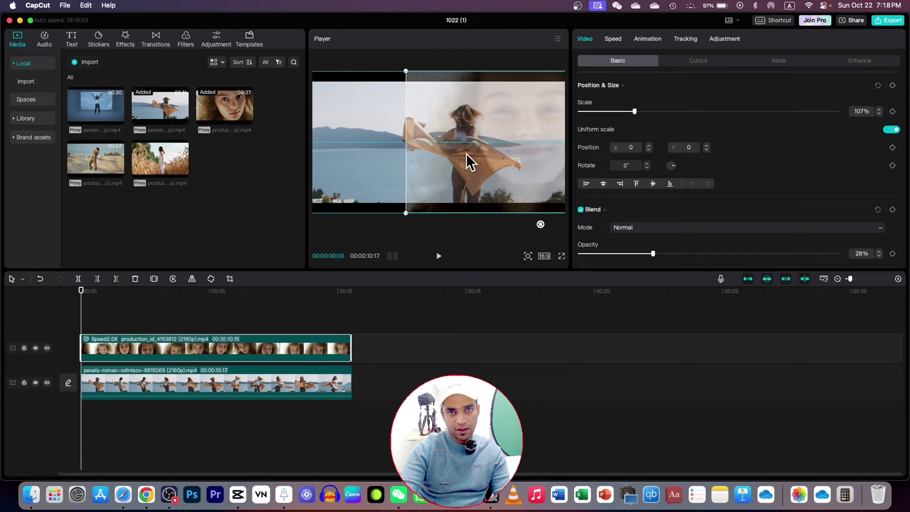
Move the beach clip left and enlarge it in the frame
{"action": "left_click", "coordinate": [357, 144]}
{"action": "left_click_drag", "start_coordinate": [371, 144], "coordinate": [295, 145]}
{"action": "left_click_drag", "start_coordinate": [487, 81], "coordinate": [507, 53]}
{"action": "left_click", "coordinate": [210, 350]}
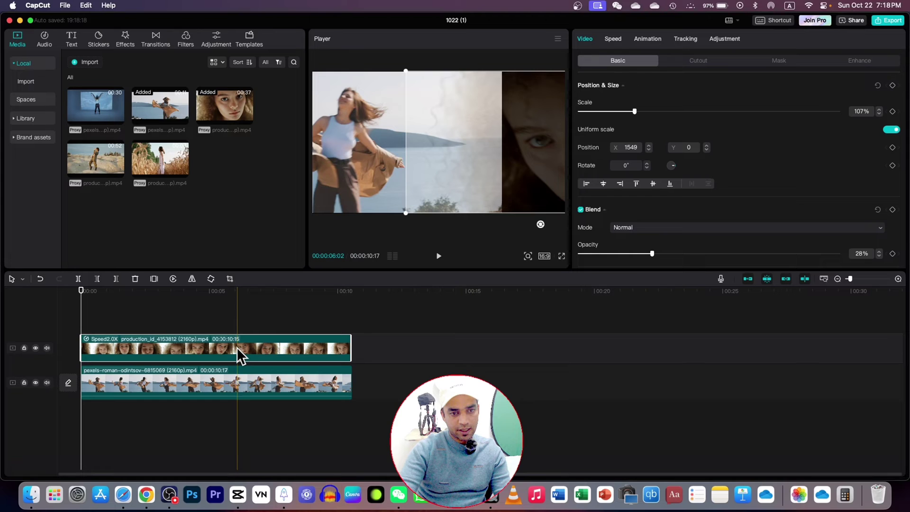
Apply a Split mask to the face clip angled at -248°
{"action": "left_click", "coordinate": [778, 60]}
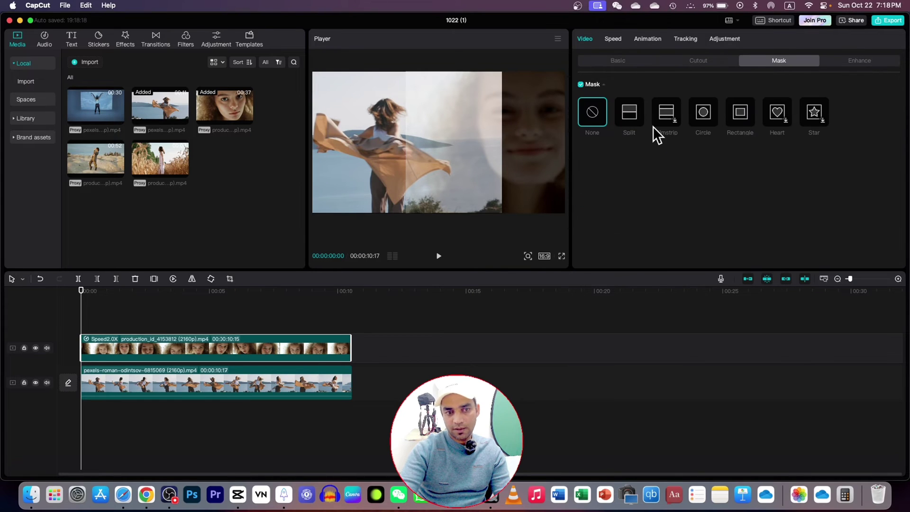
{"action": "left_click", "coordinate": [630, 112]}
{"action": "left_click_drag", "start_coordinate": [540, 131], "coordinate": [456, 139]}
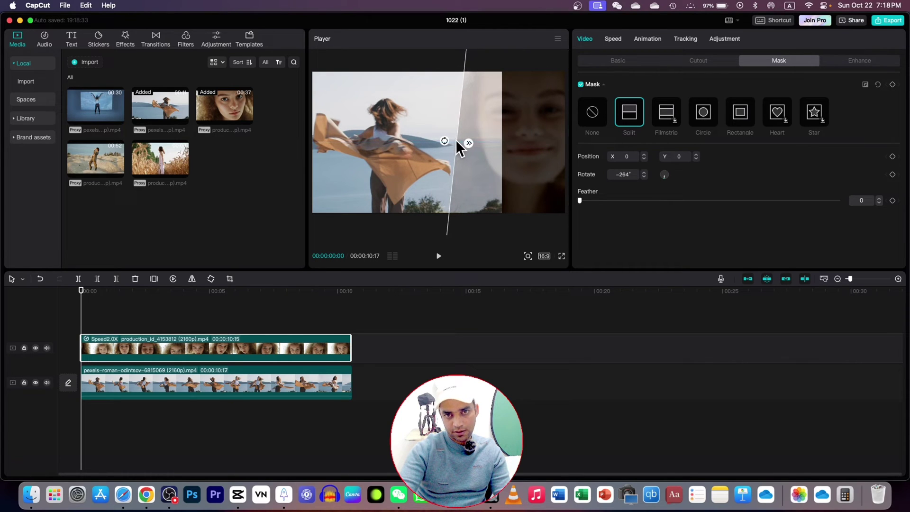
{"action": "left_click_drag", "start_coordinate": [449, 179], "coordinate": [469, 65]}
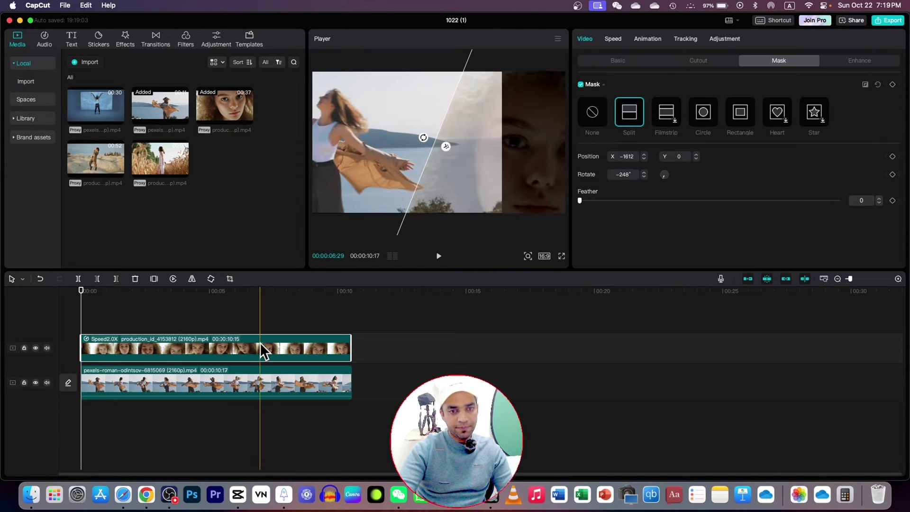
Restore the face clip to 100% opacity and move the playhead to where the slide begins
{"action": "left_click", "coordinate": [618, 61]}
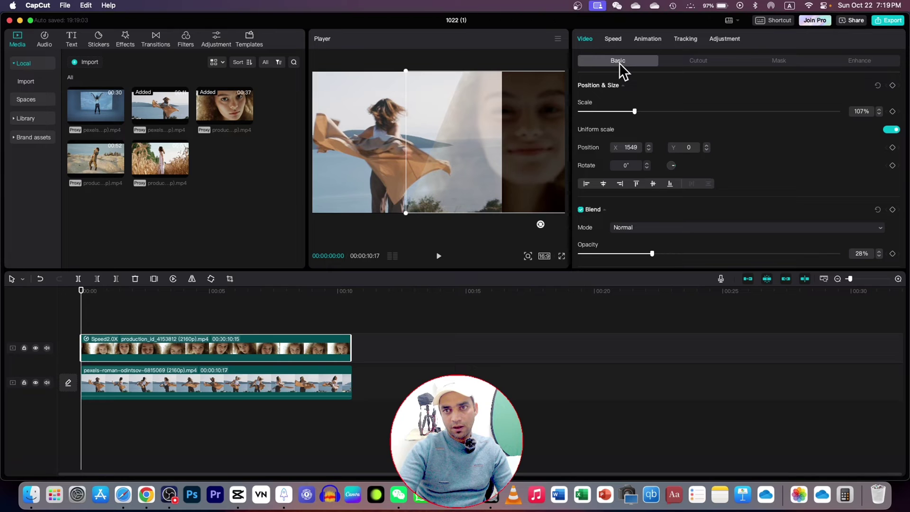
{"action": "left_click_drag", "start_coordinate": [652, 254], "coordinate": [908, 255]}
{"action": "left_click", "coordinate": [142, 382]}
{"action": "left_click_drag", "start_coordinate": [81, 291], "coordinate": [242, 338]}
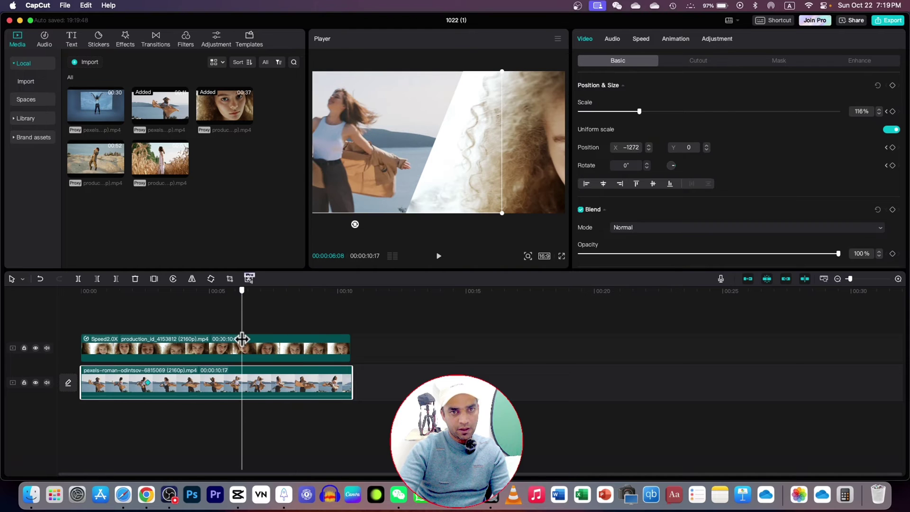
Keyframe the beach clip sliding right from X -1272 at 06:08 to X -501 at 07:00
{"action": "left_click", "coordinate": [893, 85]}
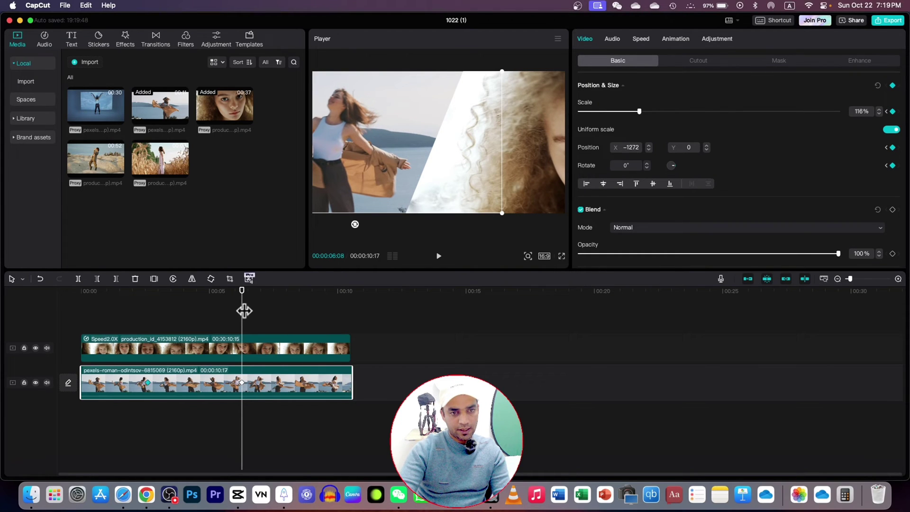
{"action": "left_click_drag", "start_coordinate": [245, 311], "coordinate": [261, 311]}
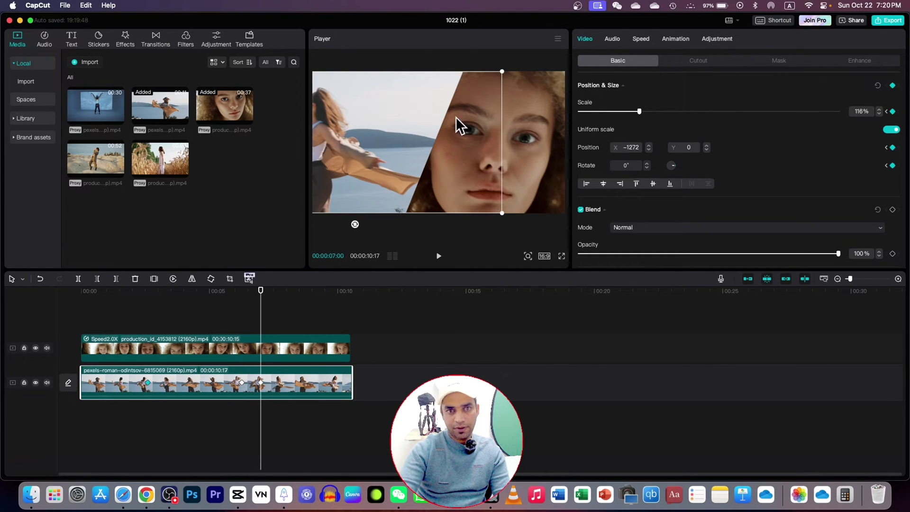
{"action": "left_click_drag", "start_coordinate": [362, 128], "coordinate": [411, 130]}
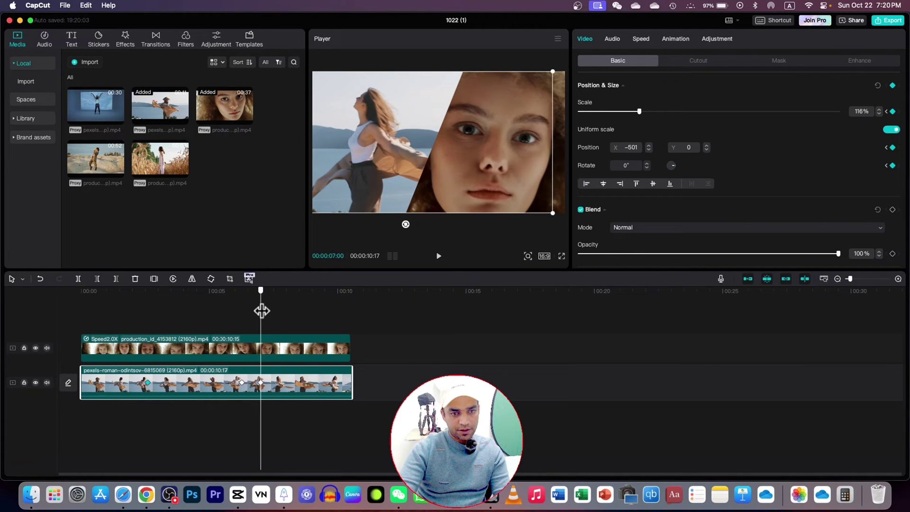
Play back the slide from just before 6 seconds, then select the face clip
{"action": "left_click", "coordinate": [223, 311]}
{"action": "key", "text": "space"}
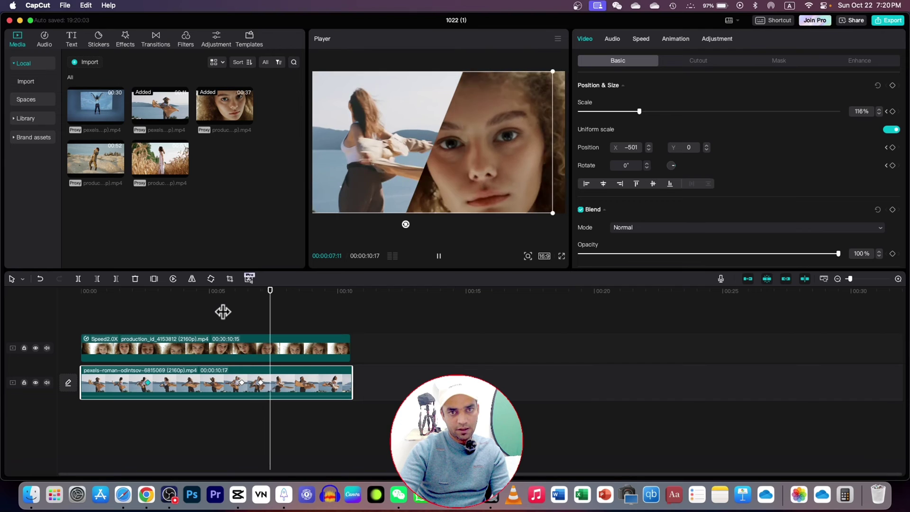
{"action": "key", "text": "space"}
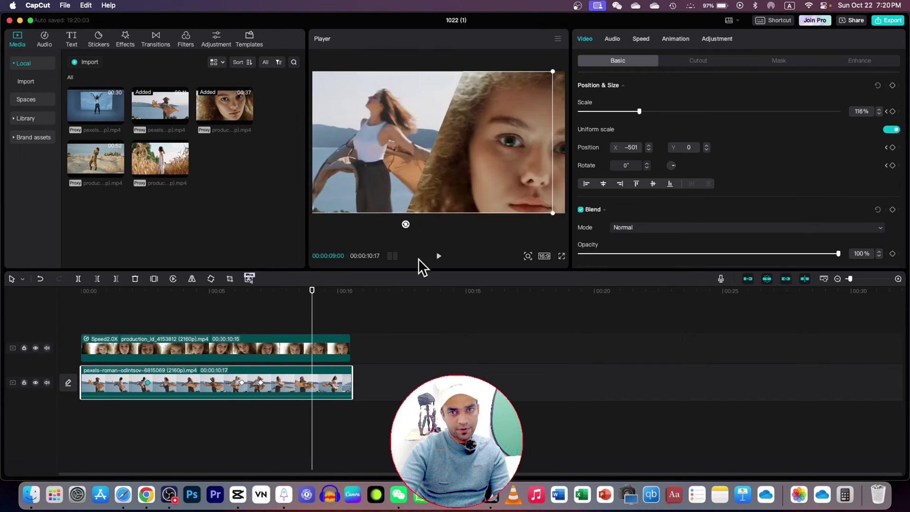
{"action": "left_click", "coordinate": [559, 172]}
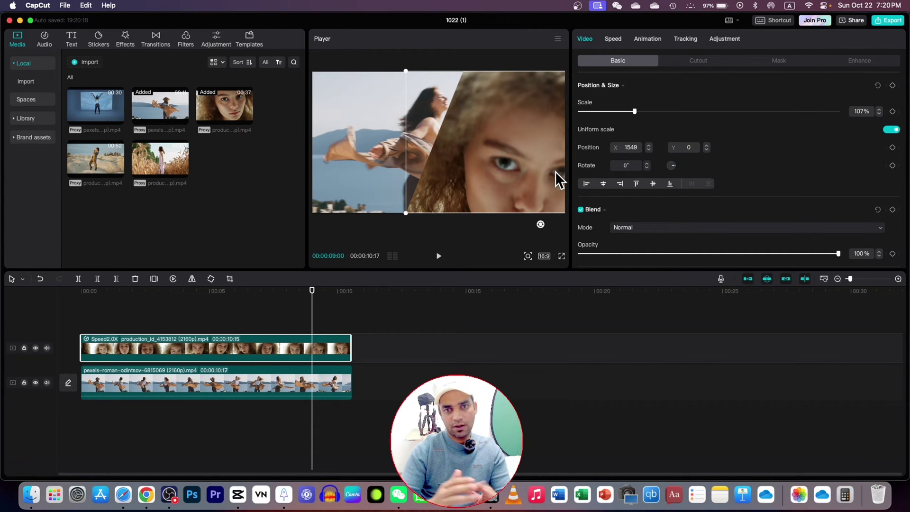
Nudge the playhead back, then return it to the start of the timeline
{"action": "left_click_drag", "start_coordinate": [308, 331], "coordinate": [259, 357]}
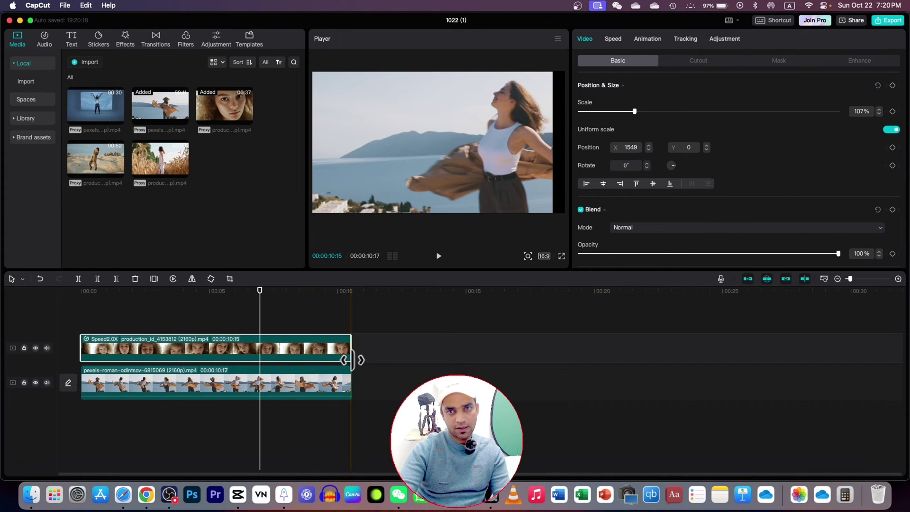
{"action": "key", "text": "Home"}
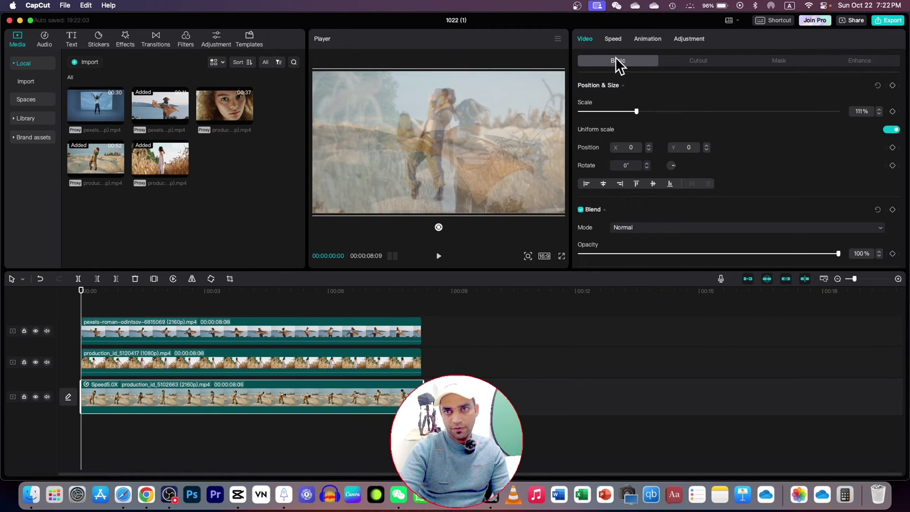
Lower clip opacity to see the tracks beneath, lock the bottom track and recentre the top clip
{"action": "left_click_drag", "start_coordinate": [666, 254], "coordinate": [626, 254]}
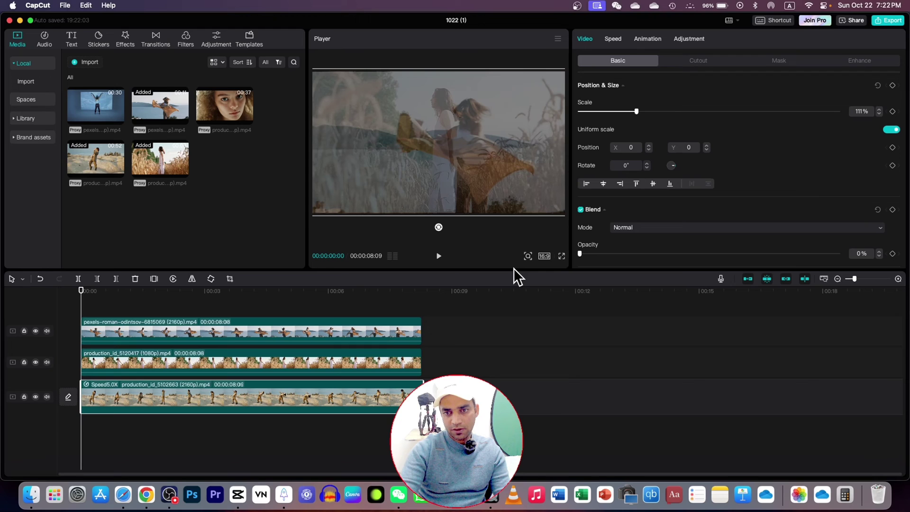
{"action": "left_click", "coordinate": [262, 356]}
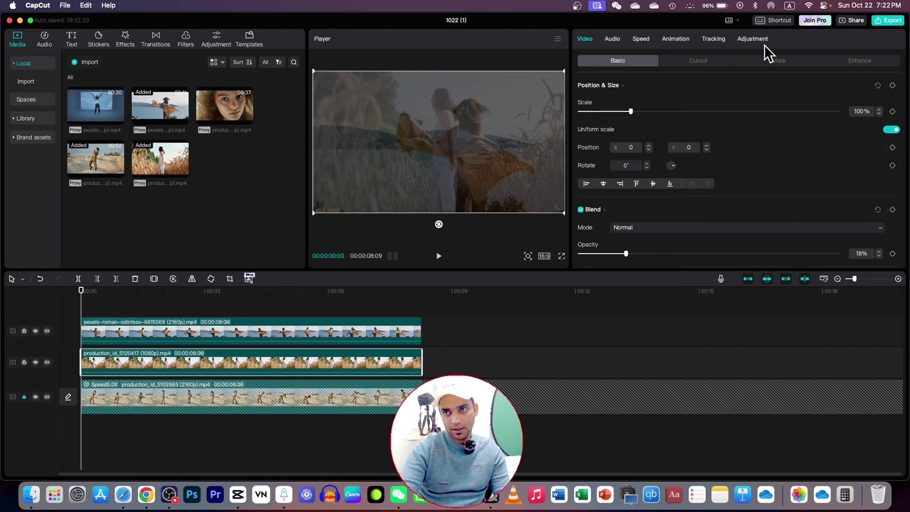
{"action": "left_click", "coordinate": [773, 60]}
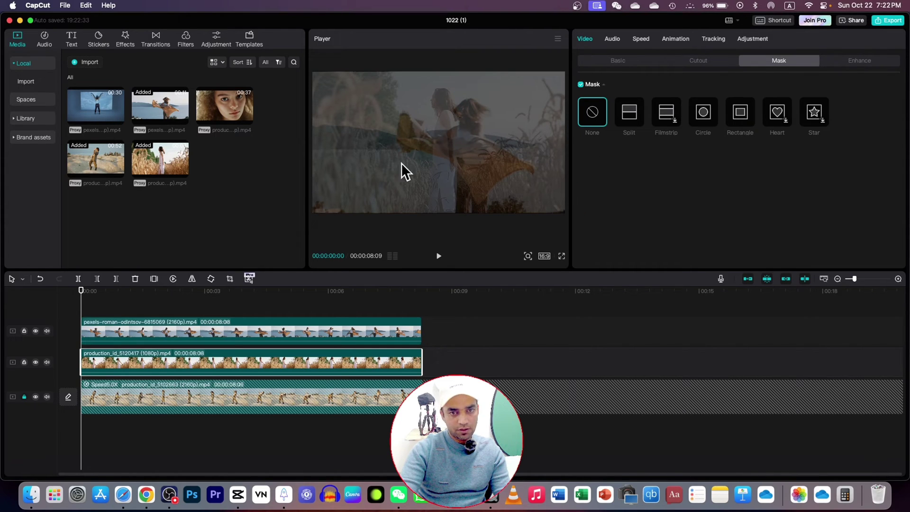
{"action": "left_click_drag", "start_coordinate": [437, 120], "coordinate": [490, 110]}
Compare the second-track and top clip settings, then bring up the wheat-field clip's mask options
{"action": "left_click", "coordinate": [205, 329]}
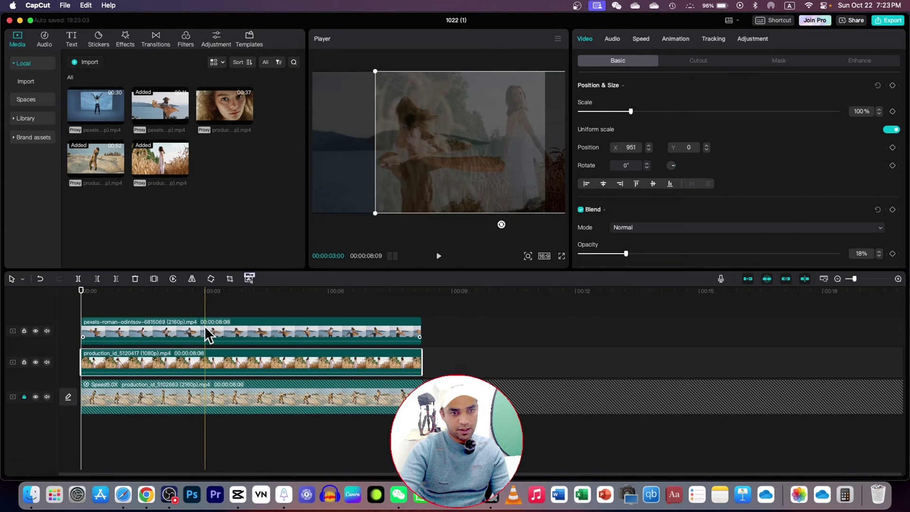
{"action": "left_click", "coordinate": [208, 334]}
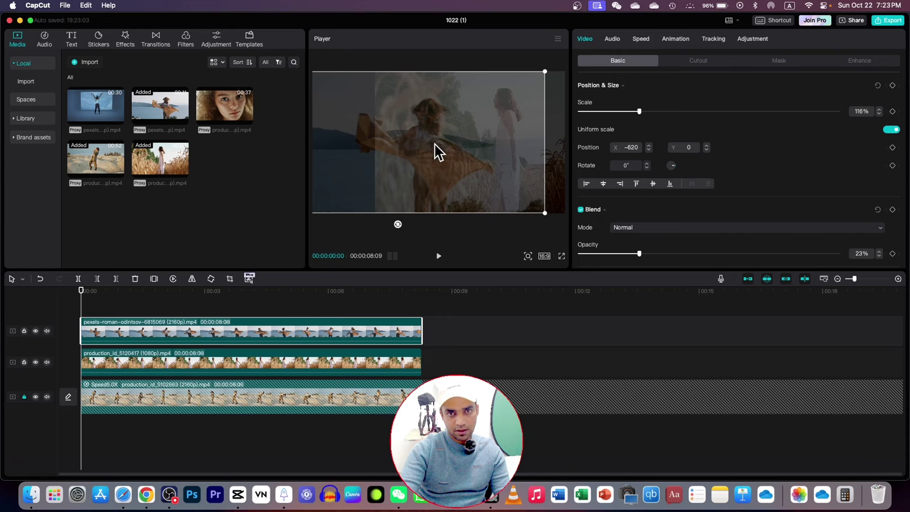
{"action": "left_click", "coordinate": [301, 365]}
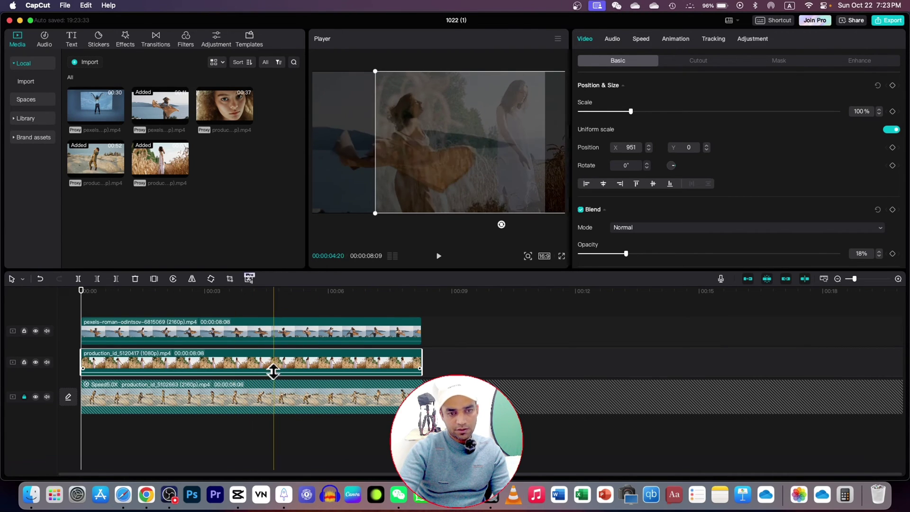
{"action": "left_click", "coordinate": [775, 62]}
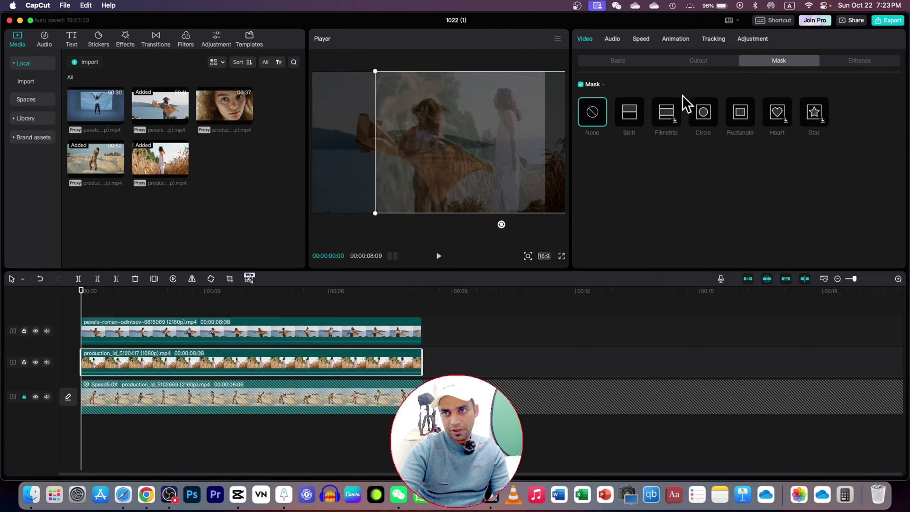
Give the wheat-field clip a 90° vertical split mask and raise its opacity to 100%
{"action": "left_click", "coordinate": [635, 116]}
{"action": "left_click_drag", "start_coordinate": [501, 155], "coordinate": [524, 143]}
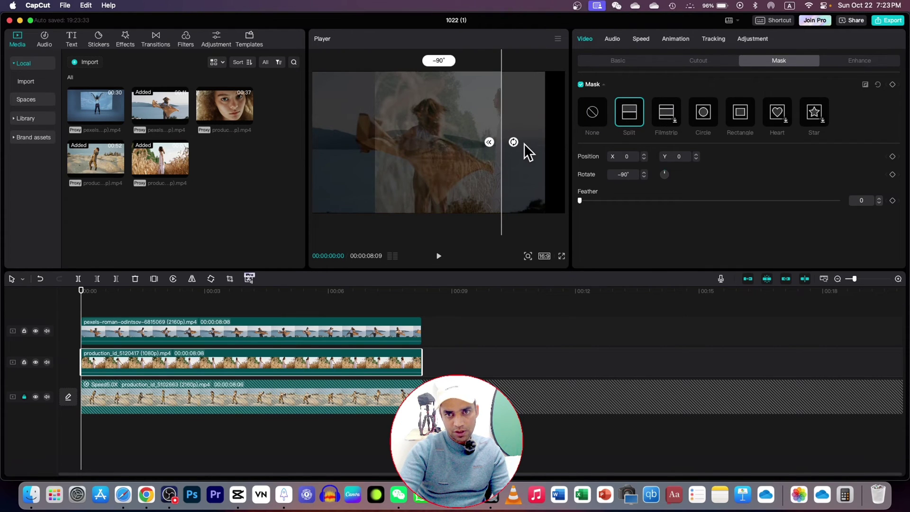
{"action": "left_click", "coordinate": [620, 60]}
{"action": "left_click_drag", "start_coordinate": [626, 254], "coordinate": [900, 260]}
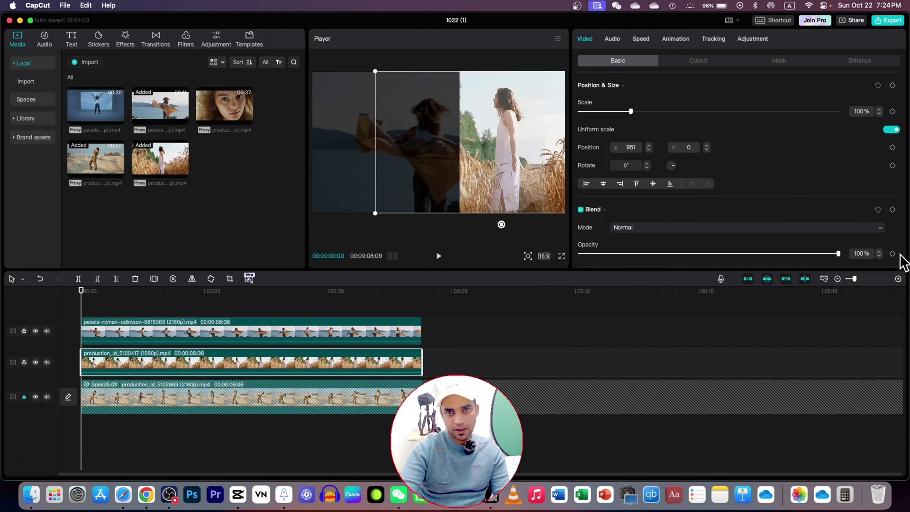
Make the bottom dancer clip fully opaque and slide it left to X -1621
{"action": "left_click", "coordinate": [316, 330]}
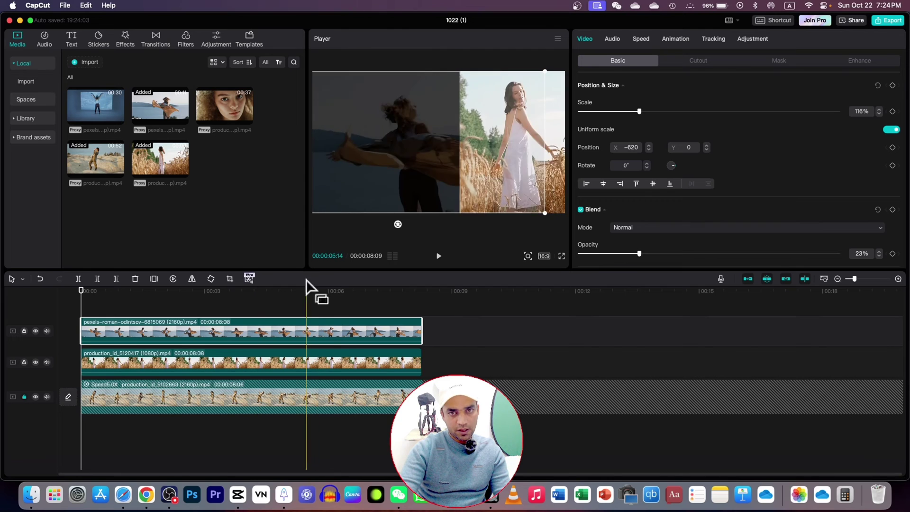
{"action": "left_click", "coordinate": [218, 408]}
{"action": "left_click", "coordinate": [580, 255]}
{"action": "left_click_drag", "start_coordinate": [581, 256], "coordinate": [872, 256]}
{"action": "left_click_drag", "start_coordinate": [416, 98], "coordinate": [382, 141]}
Reselect the wheat-field clip, rewind to the start and bring up its mask settings
{"action": "left_click", "coordinate": [263, 365]}
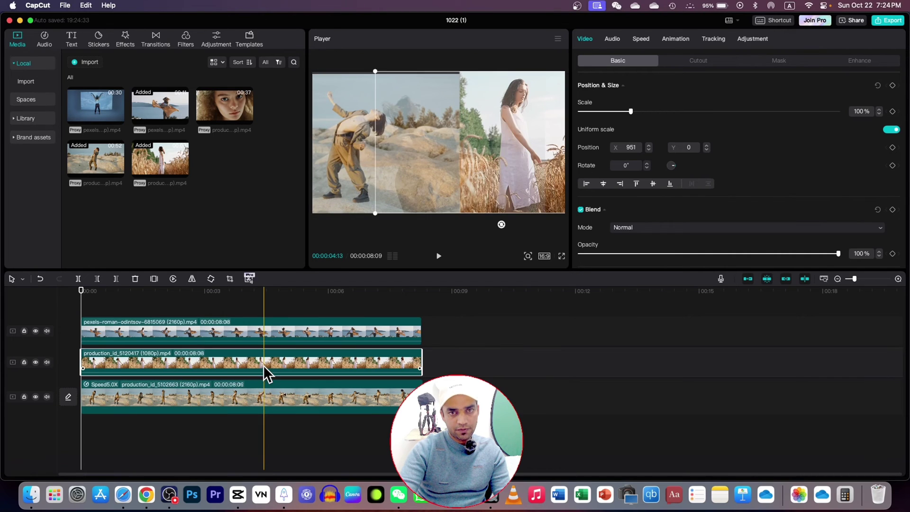
{"action": "key", "text": "Home"}
{"action": "left_click", "coordinate": [757, 61]}
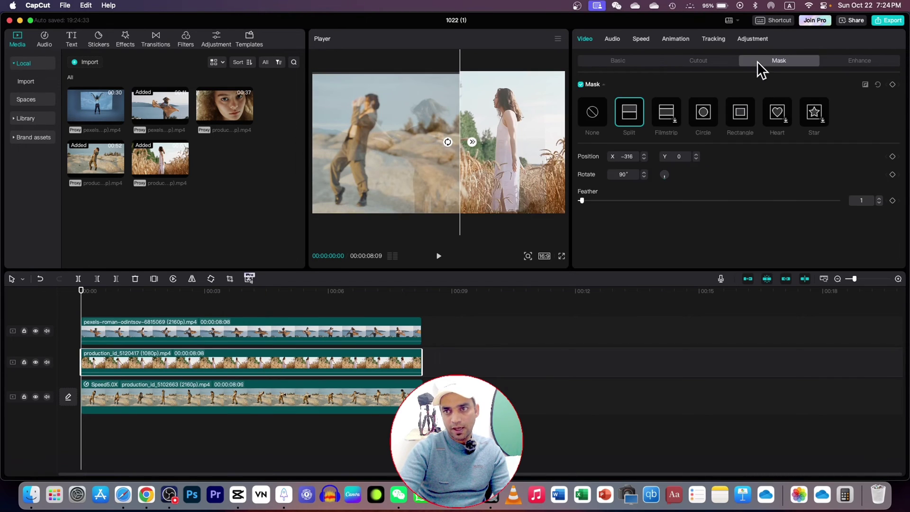
Apply a 90° split mask to the scarf clip, position it, and raise its opacity to 100%
{"action": "left_click", "coordinate": [630, 113]}
{"action": "left_click_drag", "start_coordinate": [403, 159], "coordinate": [373, 155]}
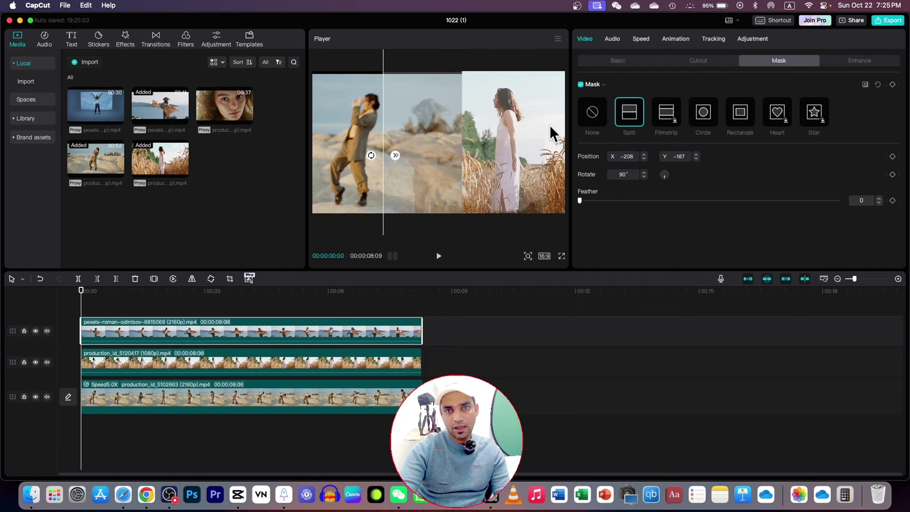
{"action": "left_click", "coordinate": [618, 63]}
{"action": "left_click_drag", "start_coordinate": [645, 252], "coordinate": [850, 249]}
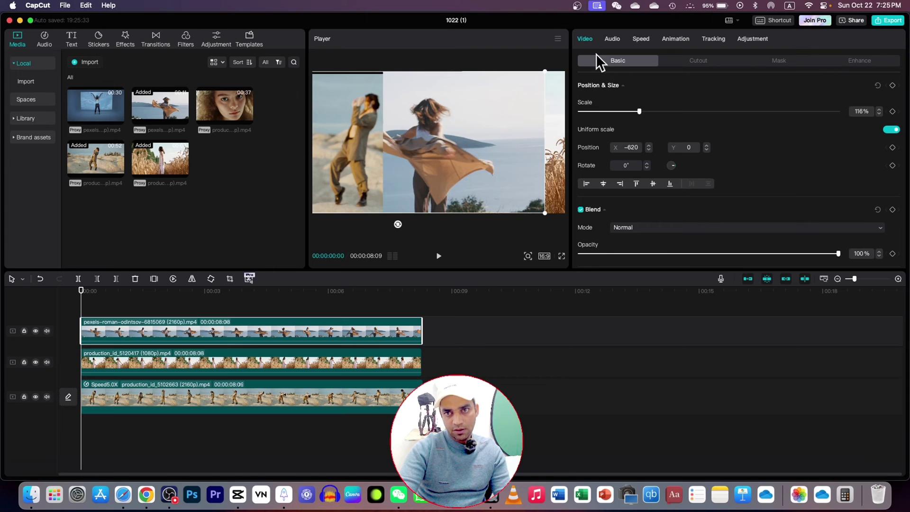
Send the scarf clip to layer 1, then return to its mask settings
{"action": "scroll", "coordinate": [645, 130], "scroll_direction": "down", "scroll_amount": 8}
{"action": "scroll", "coordinate": [652, 152], "scroll_direction": "down", "scroll_amount": 5}
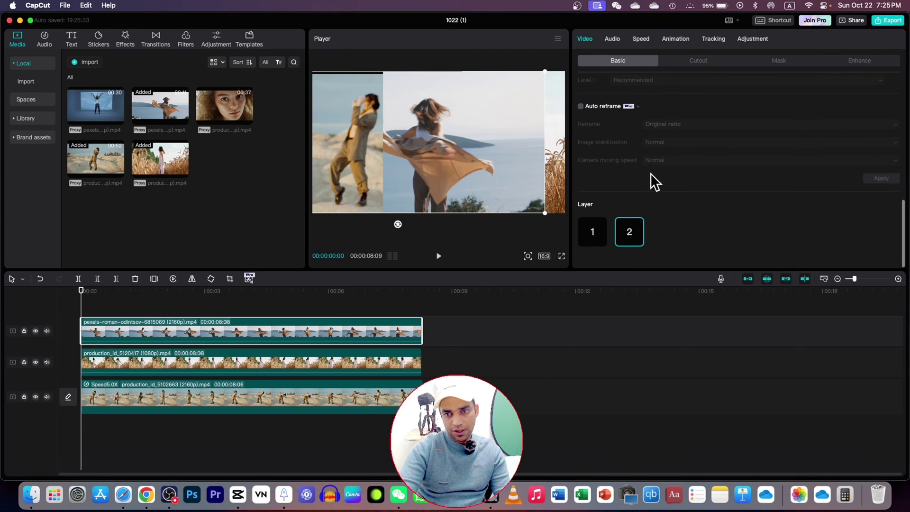
{"action": "left_click", "coordinate": [592, 234]}
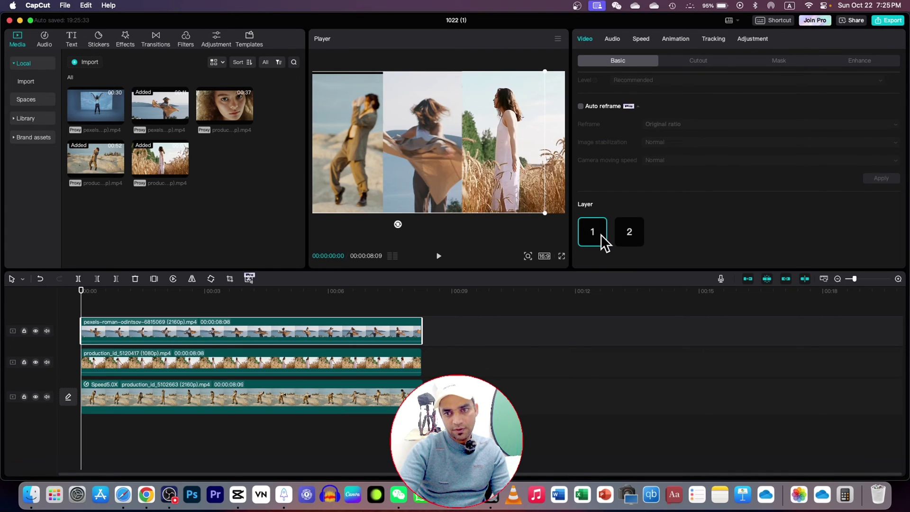
{"action": "scroll", "coordinate": [601, 244], "scroll_direction": "up", "scroll_amount": 5}
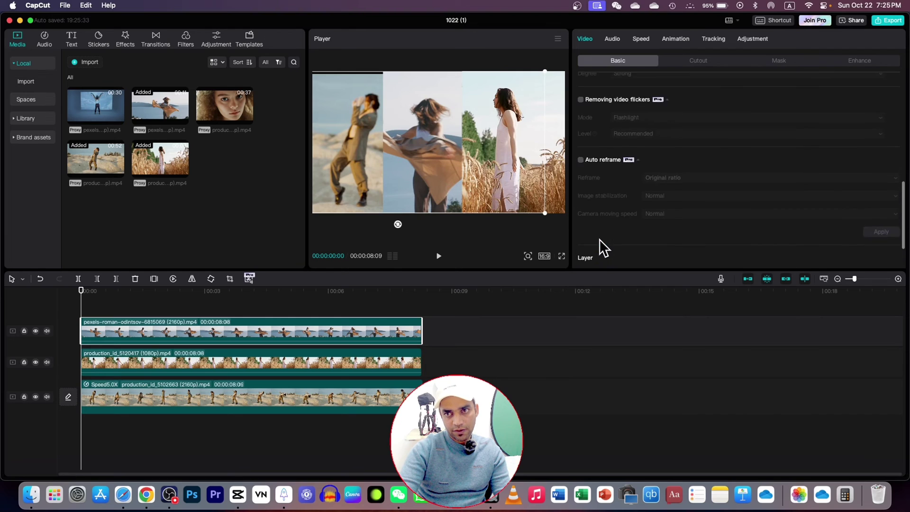
{"action": "scroll", "coordinate": [613, 235], "scroll_direction": "up", "scroll_amount": 3}
{"action": "left_click", "coordinate": [786, 62]}
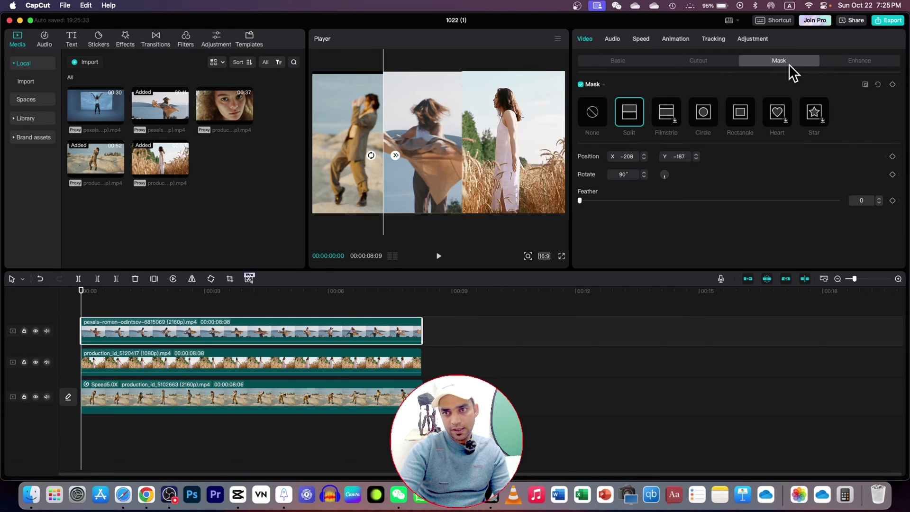
Try a rectangle mask narrowed around the middle panel, then reselect the scarf clip
{"action": "left_click", "coordinate": [741, 114]}
{"action": "left_click_drag", "start_coordinate": [325, 143], "coordinate": [442, 140]}
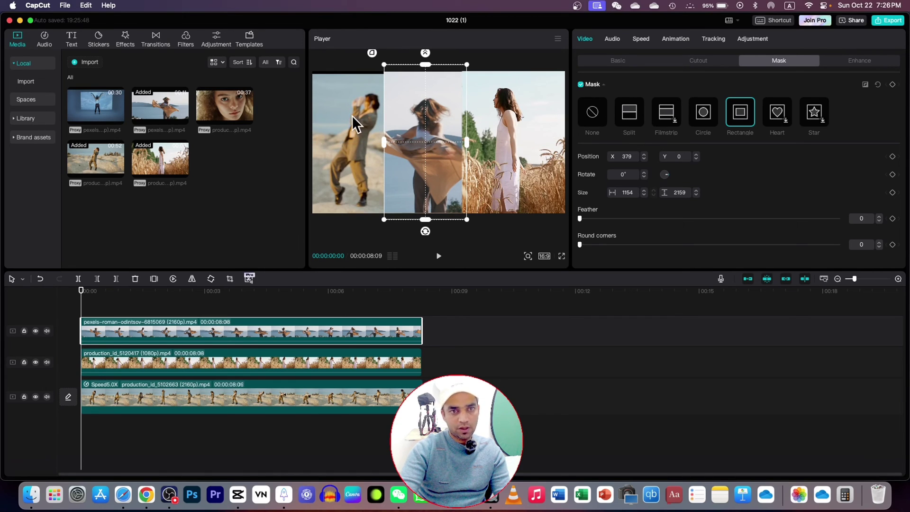
{"action": "left_click", "coordinate": [262, 368]}
{"action": "left_click", "coordinate": [362, 103]}
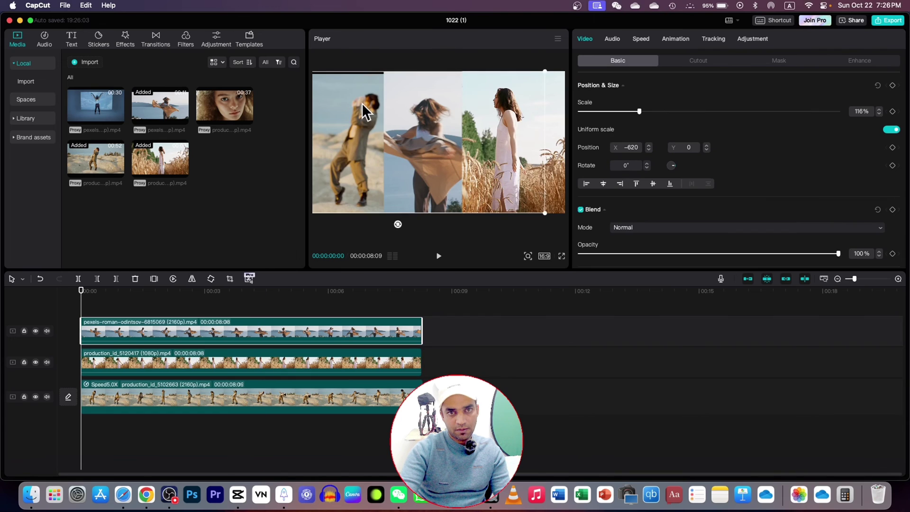
Scale the scarf clip to 116%, soften the split mask edge and reposition the bottom clip
{"action": "left_click_drag", "start_coordinate": [545, 73], "coordinate": [554, 71]}
{"action": "left_click_drag", "start_coordinate": [81, 308], "coordinate": [207, 309]}
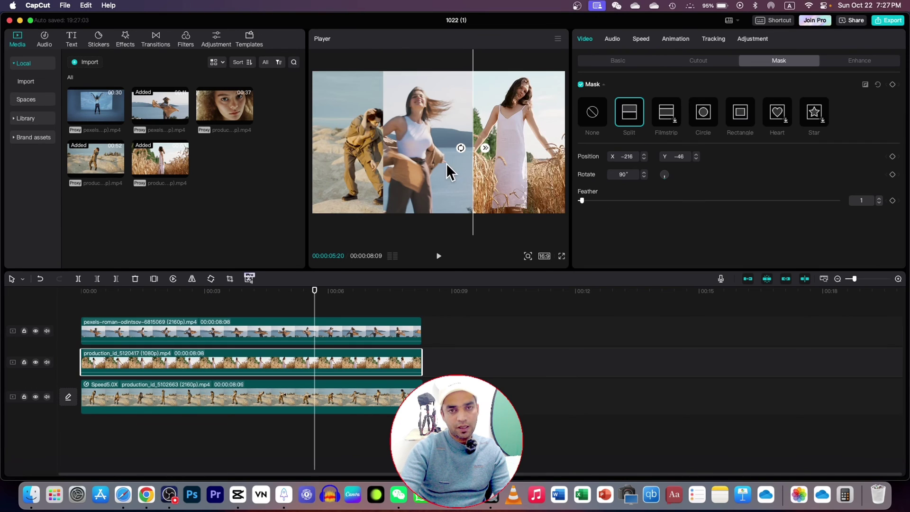
{"action": "mouse_move", "coordinate": [485, 146]}
{"action": "left_mouse_down"}
{"action": "mouse_move", "coordinate": [495, 150]}
{"action": "mouse_move", "coordinate": [487, 153]}
{"action": "left_mouse_up"}
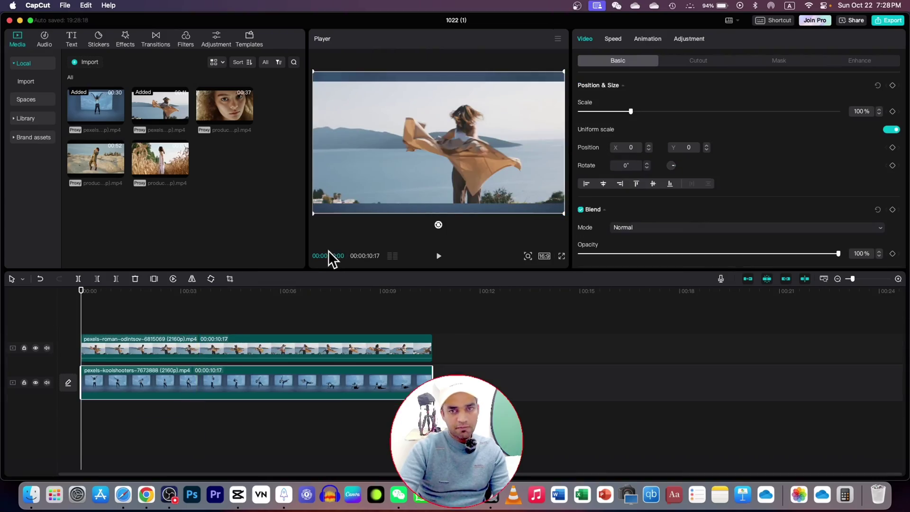
{"action": "left_click_drag", "start_coordinate": [351, 119], "coordinate": [366, 138]}
{"action": "left_click", "coordinate": [366, 139]}
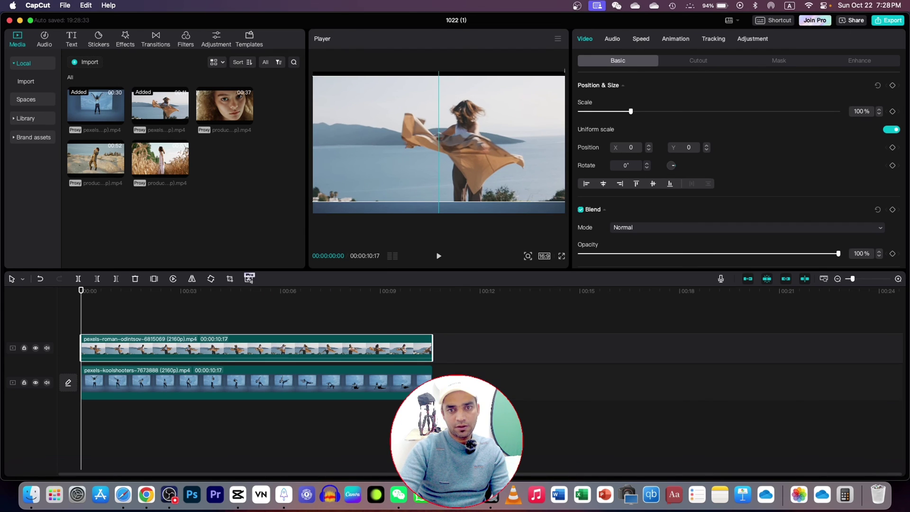
Fade the scarf clip to 29% opacity and apply a Split mask to it
{"action": "left_click", "coordinate": [640, 254]}
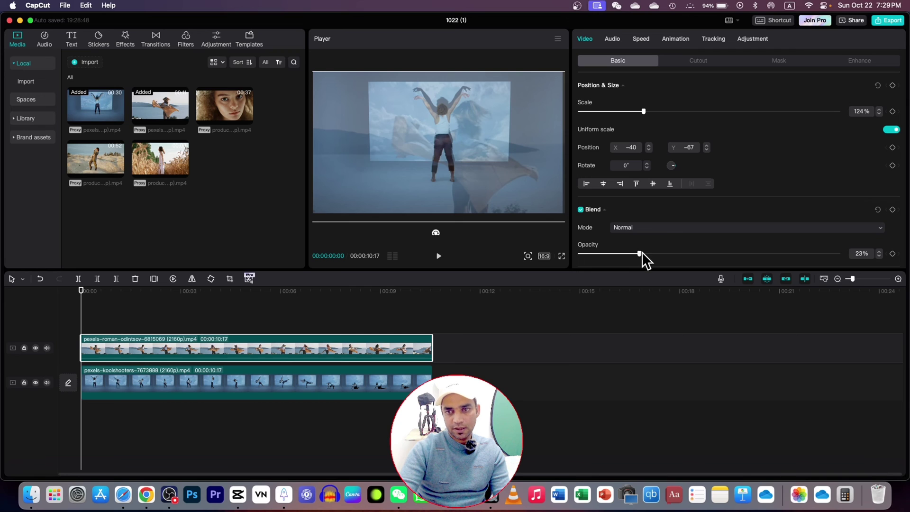
{"action": "mouse_move", "coordinate": [642, 255]}
{"action": "left_mouse_down"}
{"action": "mouse_move", "coordinate": [633, 257]}
{"action": "mouse_move", "coordinate": [653, 254]}
{"action": "left_mouse_up"}
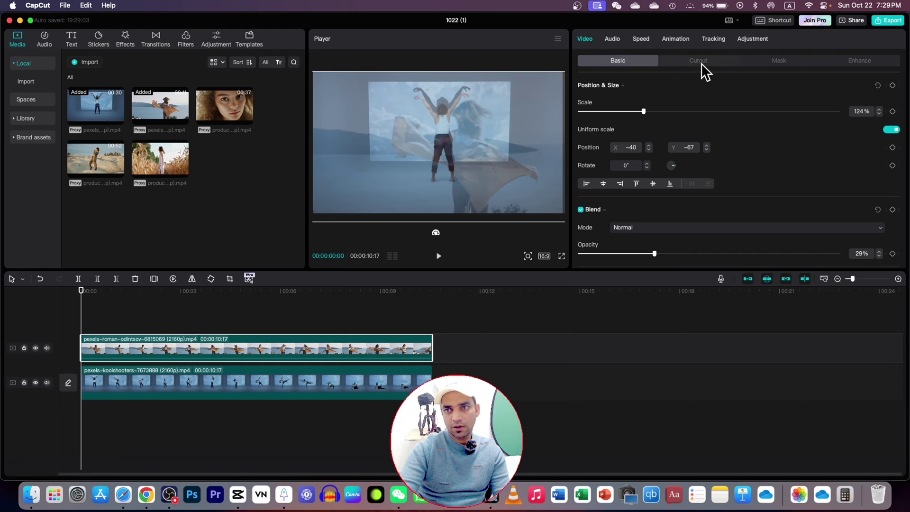
{"action": "left_click", "coordinate": [780, 61]}
{"action": "left_click", "coordinate": [632, 117]}
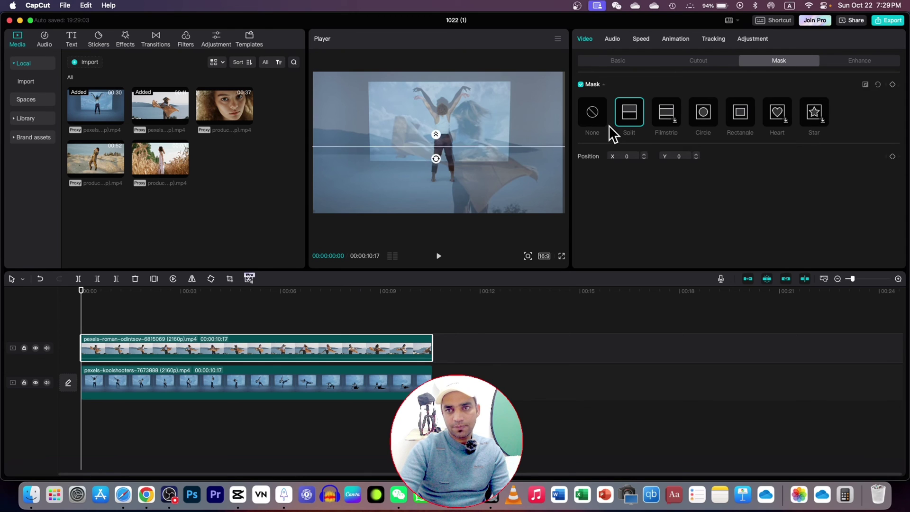
Lower the scarf clip's horizontal split line, restore 100% opacity, and select the arms-raised clip
{"action": "left_click_drag", "start_coordinate": [462, 159], "coordinate": [437, 158]}
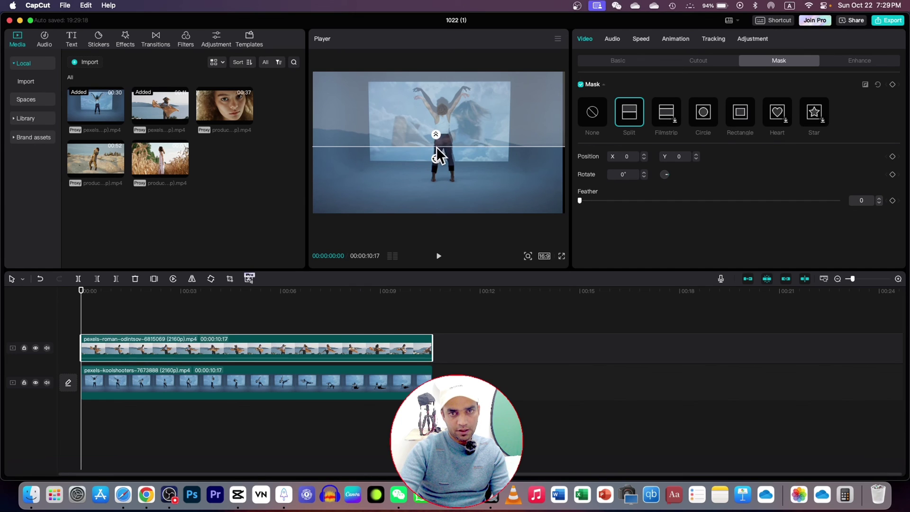
{"action": "left_click_drag", "start_coordinate": [437, 146], "coordinate": [437, 221]}
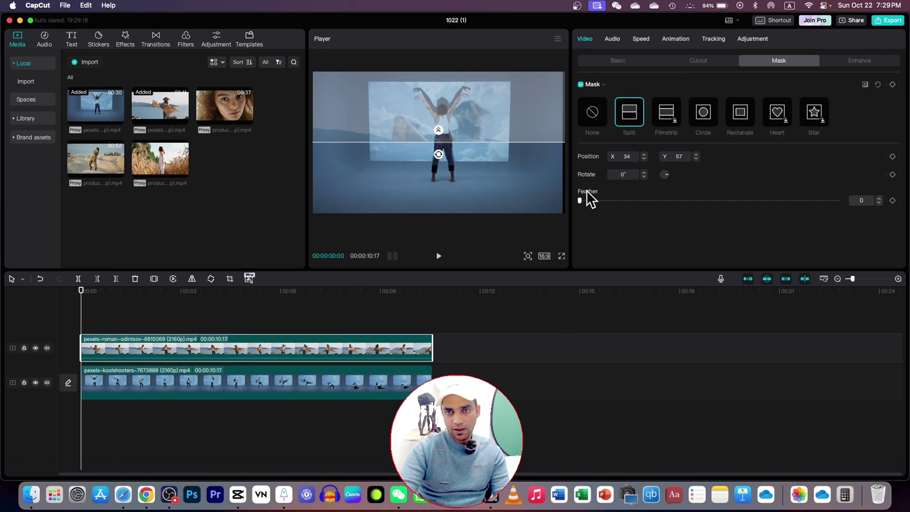
{"action": "left_click", "coordinate": [611, 62]}
{"action": "left_click_drag", "start_coordinate": [655, 254], "coordinate": [840, 253]}
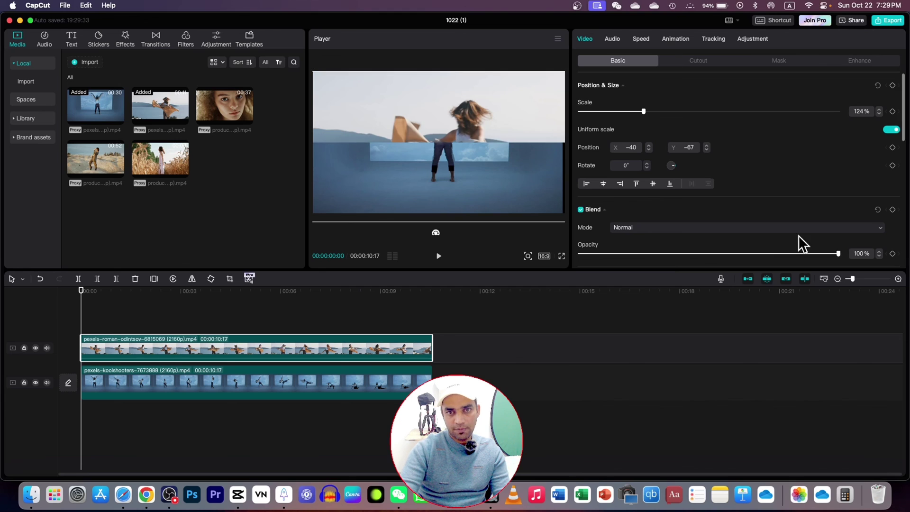
{"action": "left_click", "coordinate": [445, 76]}
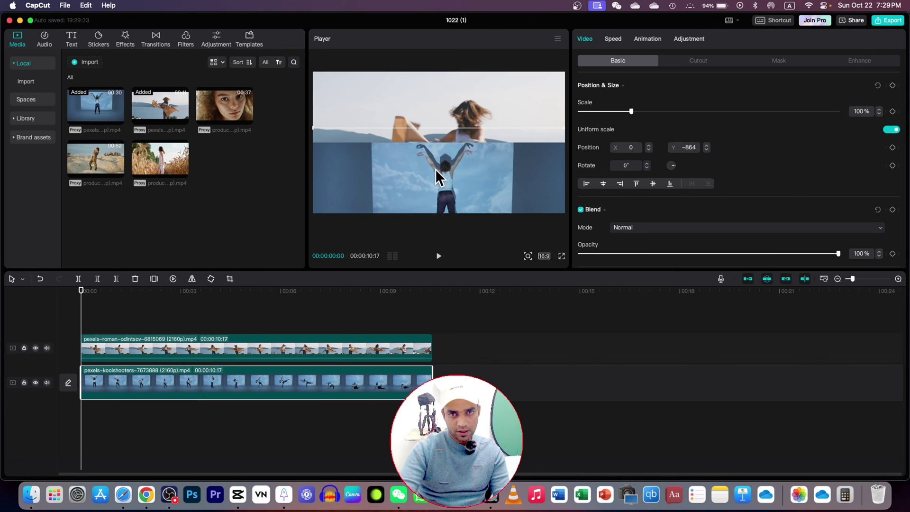
Move the scarf clip up and set its split line to X 45, Y -263
{"action": "left_click", "coordinate": [145, 348]}
{"action": "left_click_drag", "start_coordinate": [454, 105], "coordinate": [448, 84]}
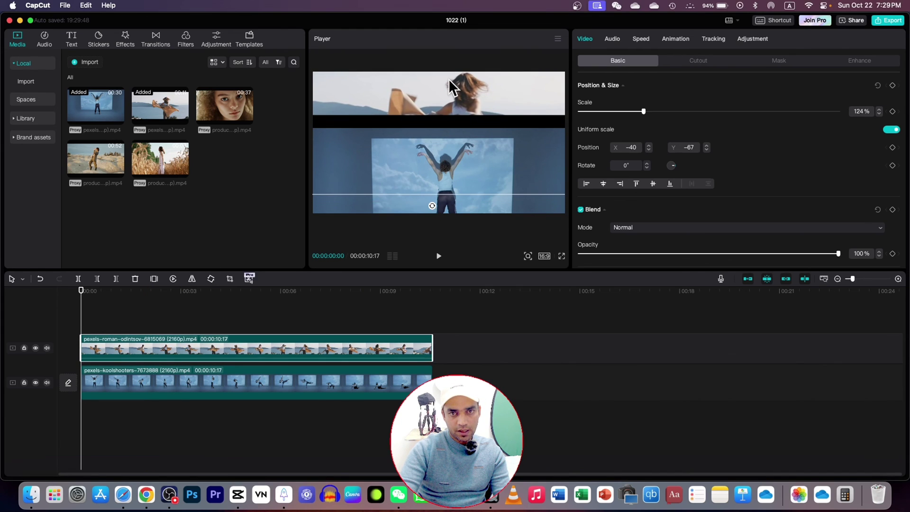
{"action": "left_click", "coordinate": [779, 60]}
{"action": "left_click_drag", "start_coordinate": [406, 129], "coordinate": [443, 108]}
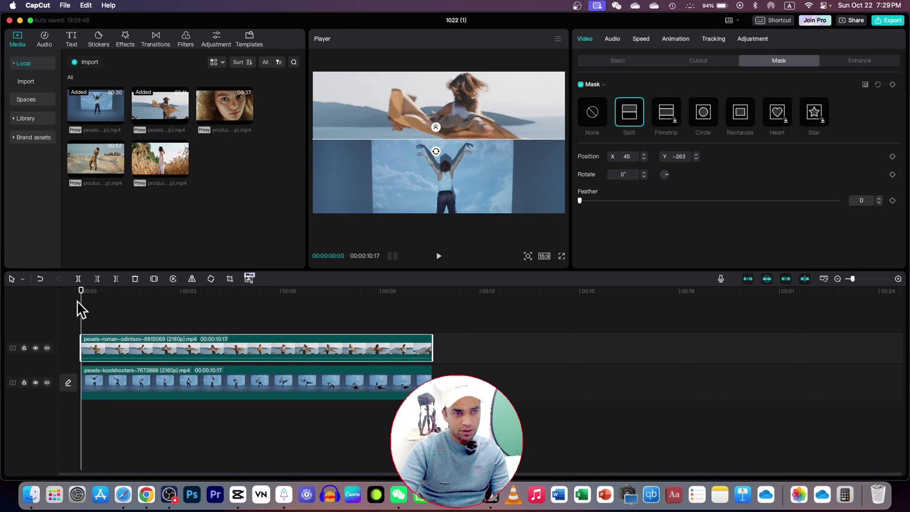